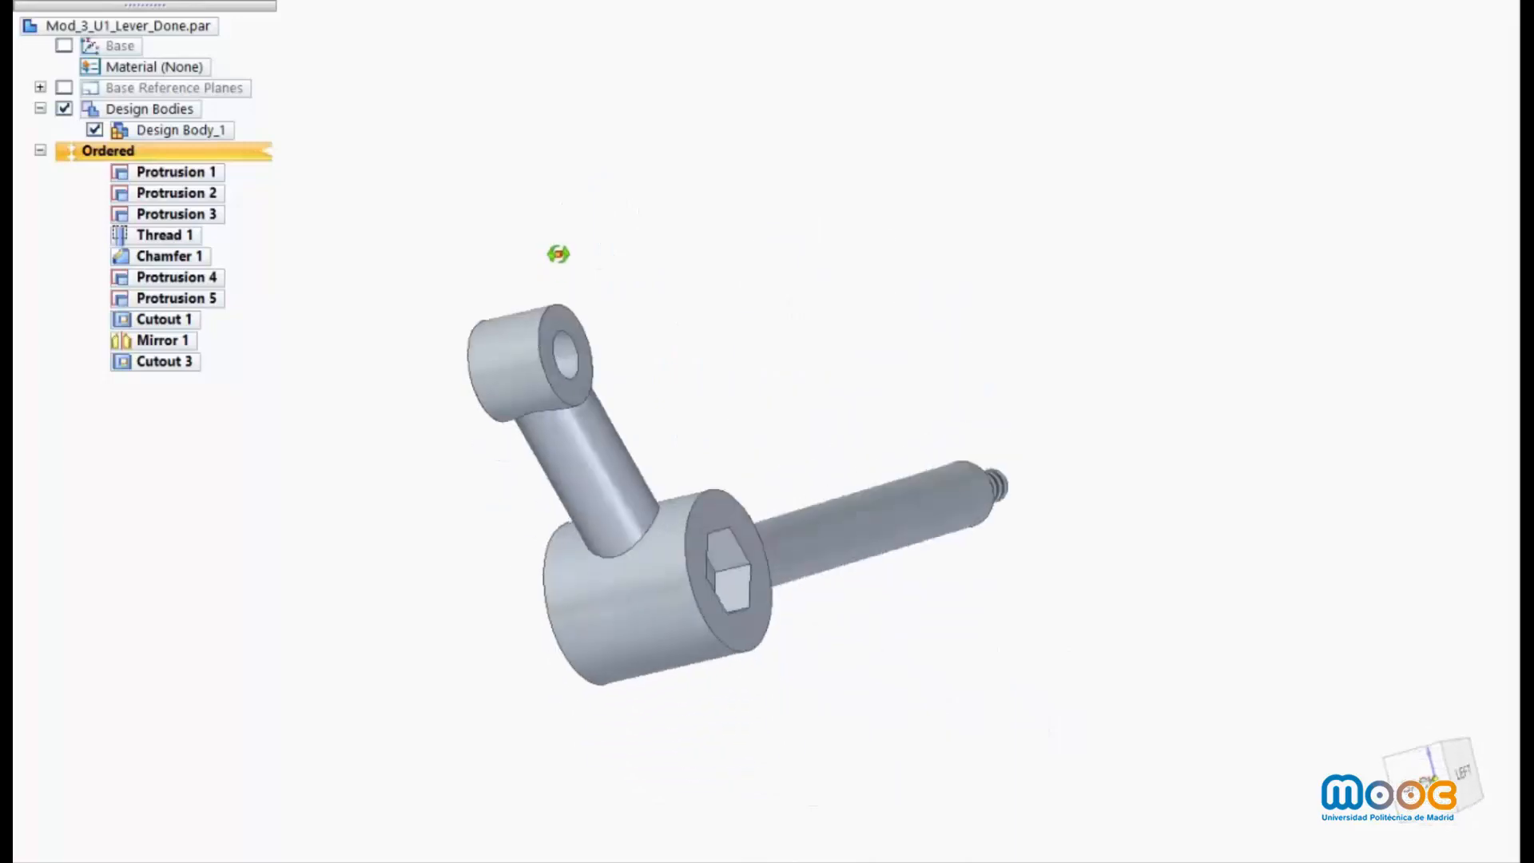
Create a new part from the ISO Metric part template, hide the Base coordinate system and show the base reference planes.
{"action": "middle_click_drag", "start_coordinate": [438, 665], "coordinate": [981, 648]}
{"action": "middle_click_drag", "start_coordinate": [844, 194], "coordinate": [559, 607]}
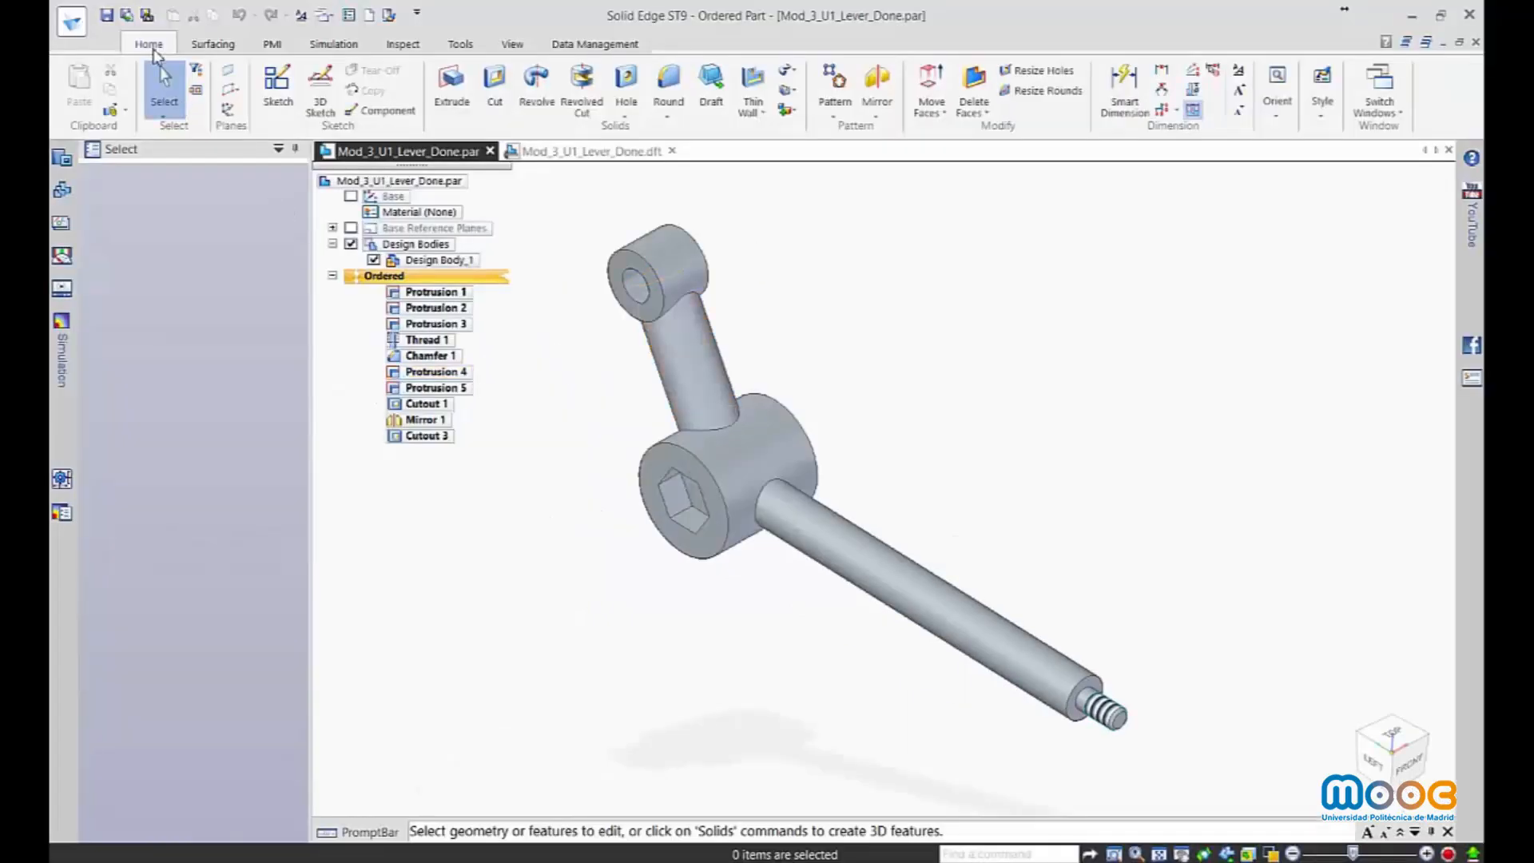
{"action": "left_click", "coordinate": [368, 15]}
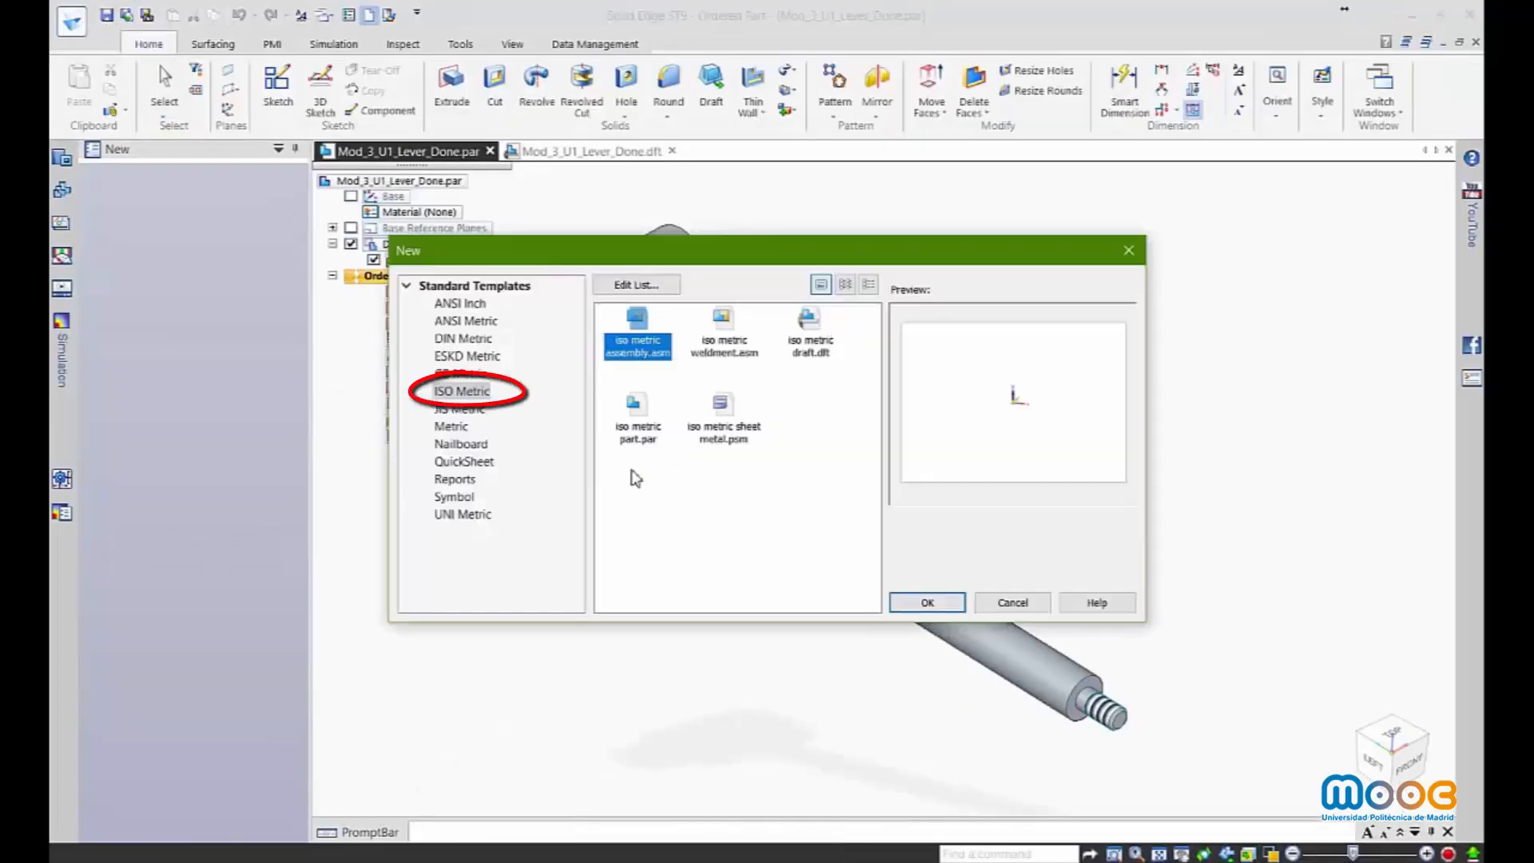
{"action": "double_click", "coordinate": [637, 409]}
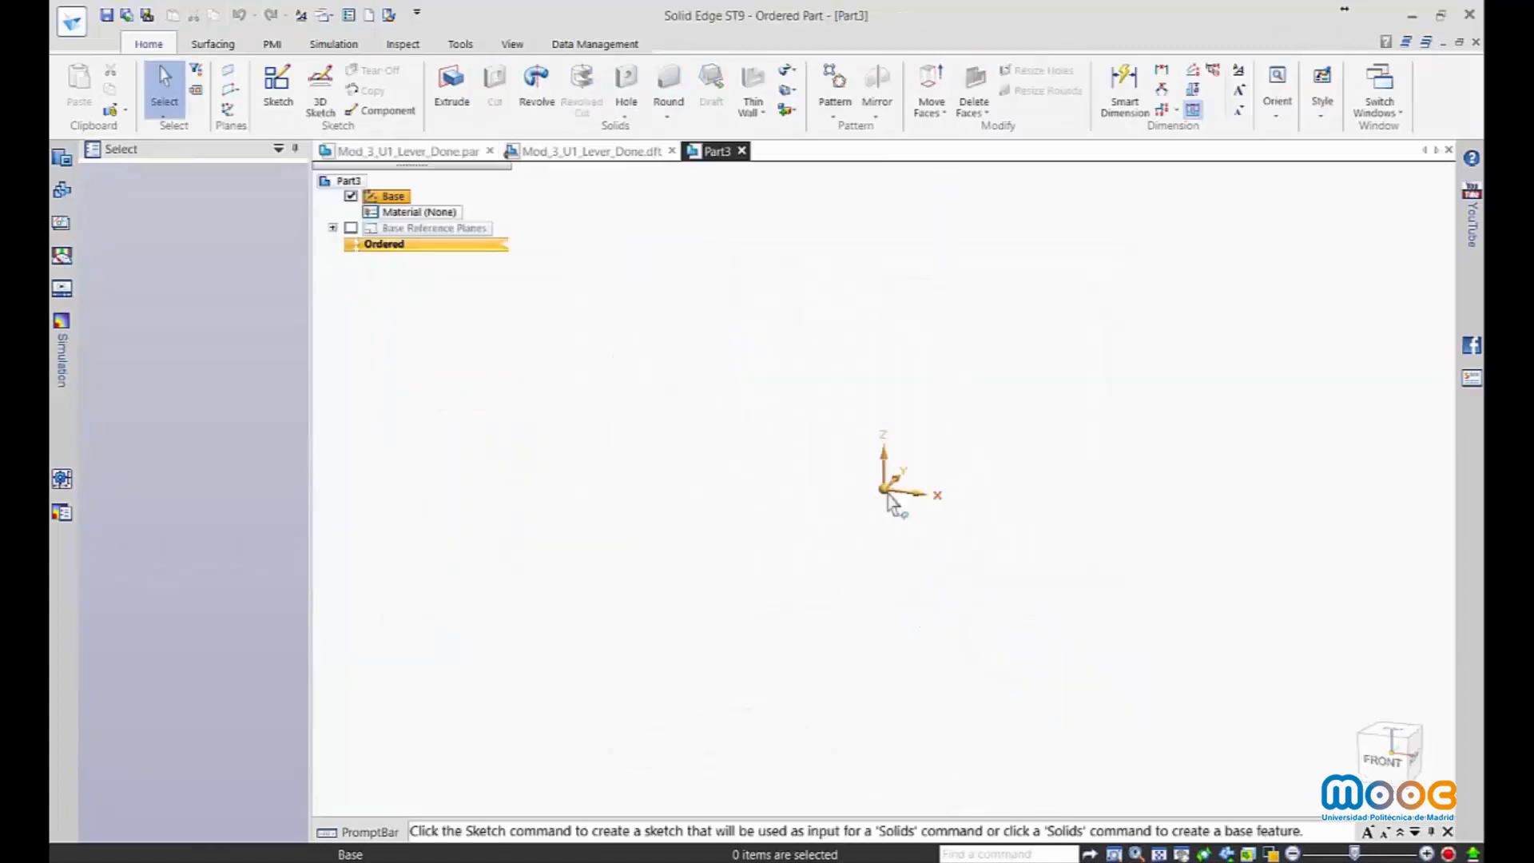
{"action": "left_click", "coordinate": [350, 195]}
{"action": "left_click", "coordinate": [351, 227]}
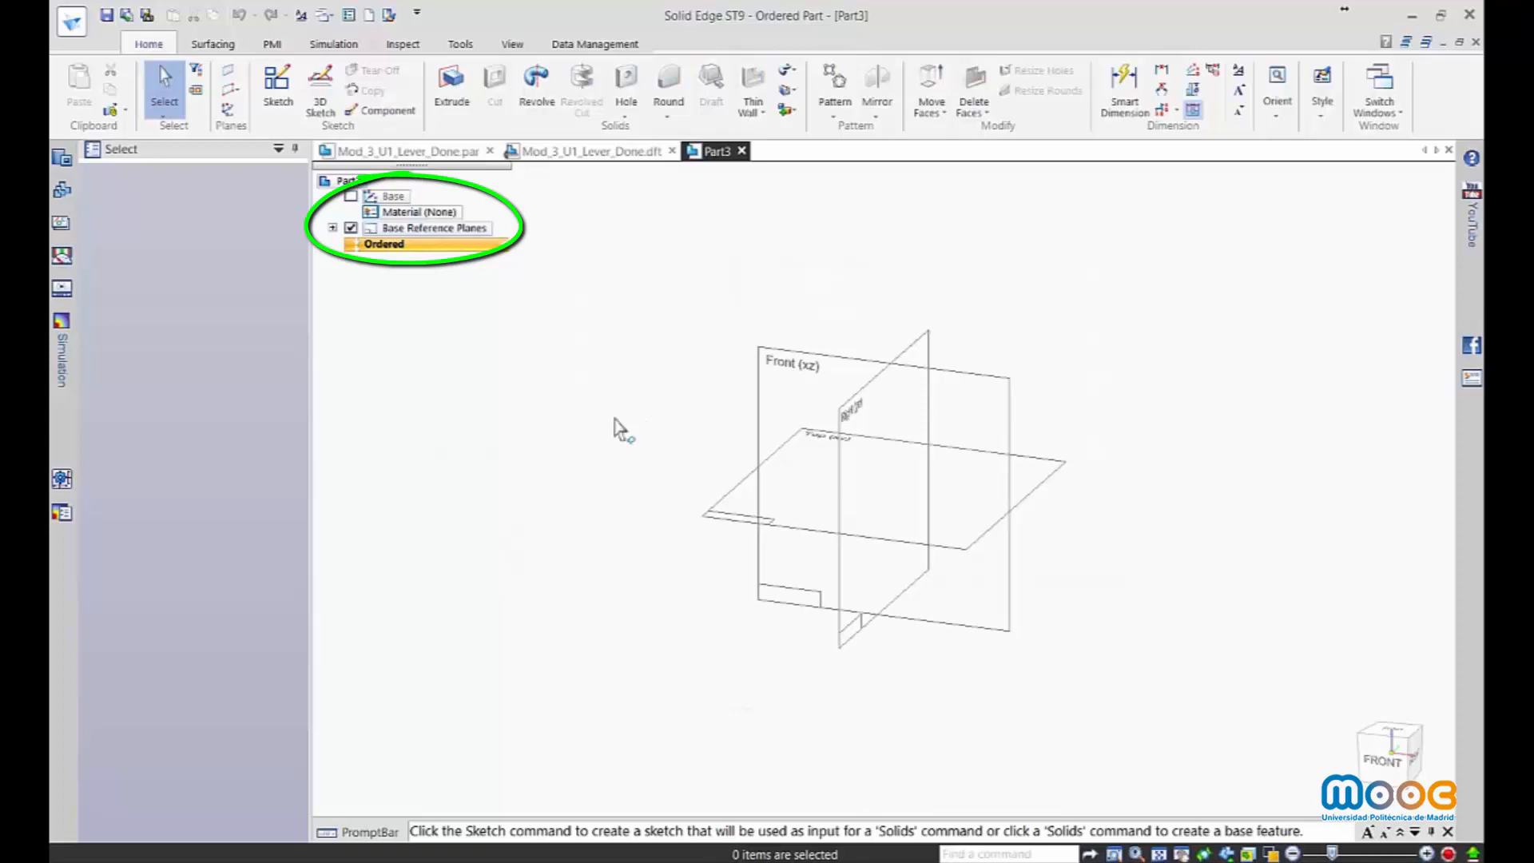
Start an extrusion on the Front (xz) plane, sketch a circle centred on the origin and set its diameter to 40 mm.
{"action": "middle_click_drag", "start_coordinate": [747, 670], "coordinate": [1265, 548]}
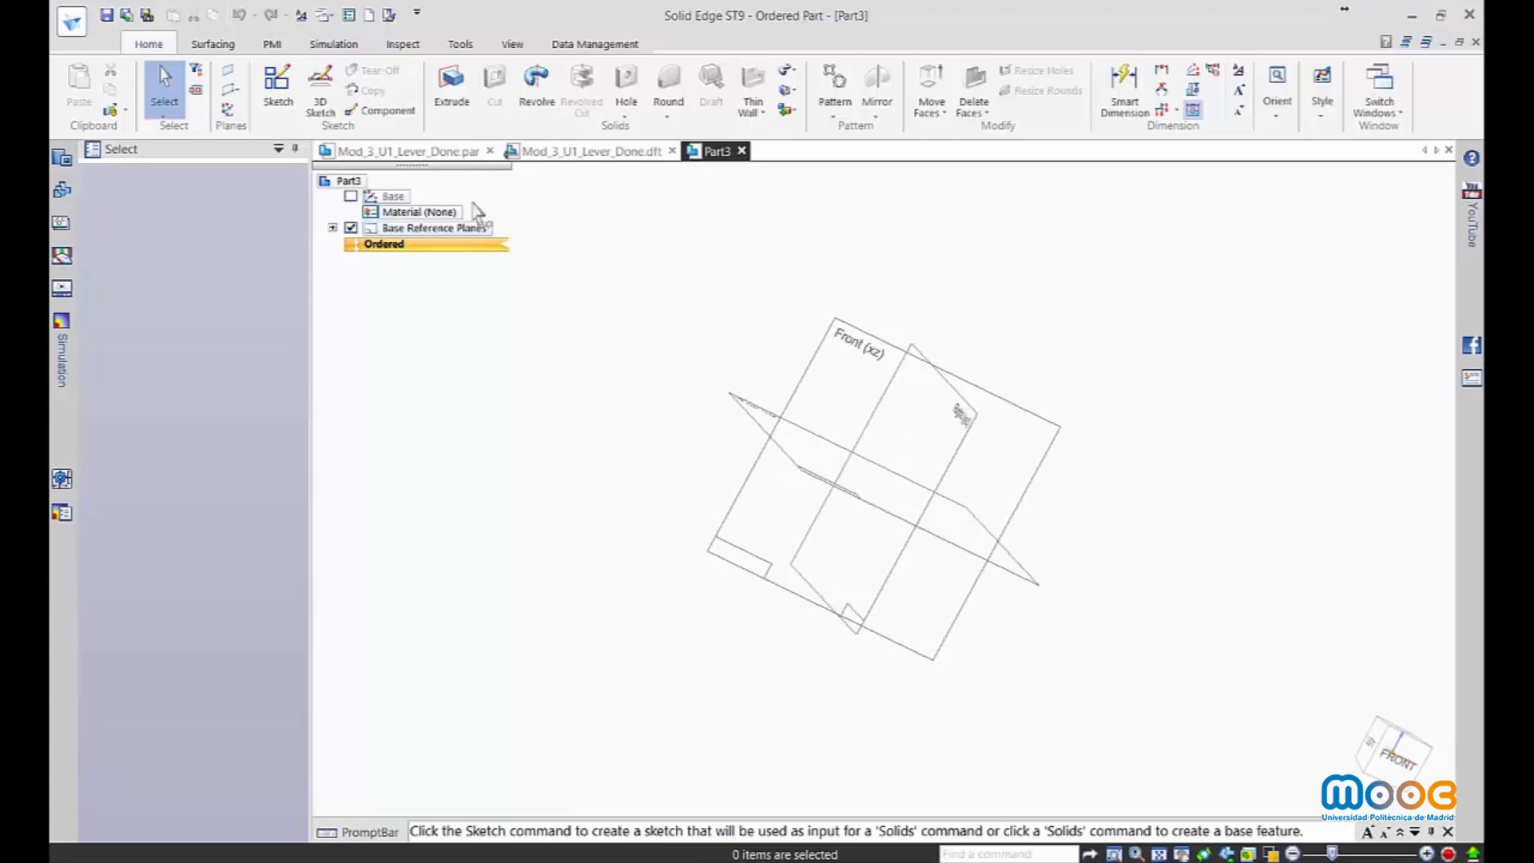
{"action": "left_click", "coordinate": [452, 81]}
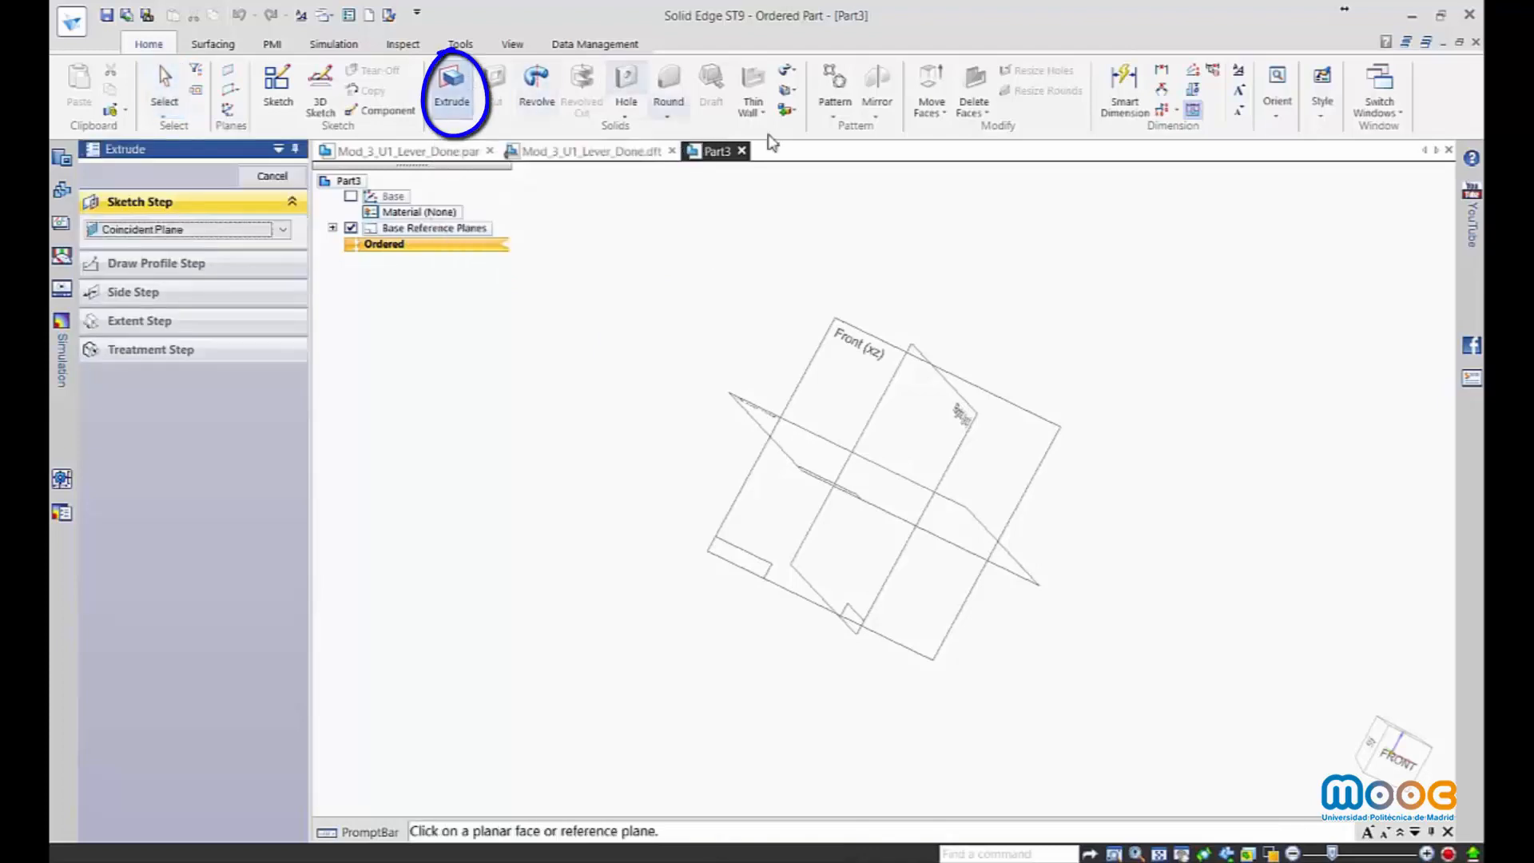
{"action": "left_click", "coordinate": [1024, 424]}
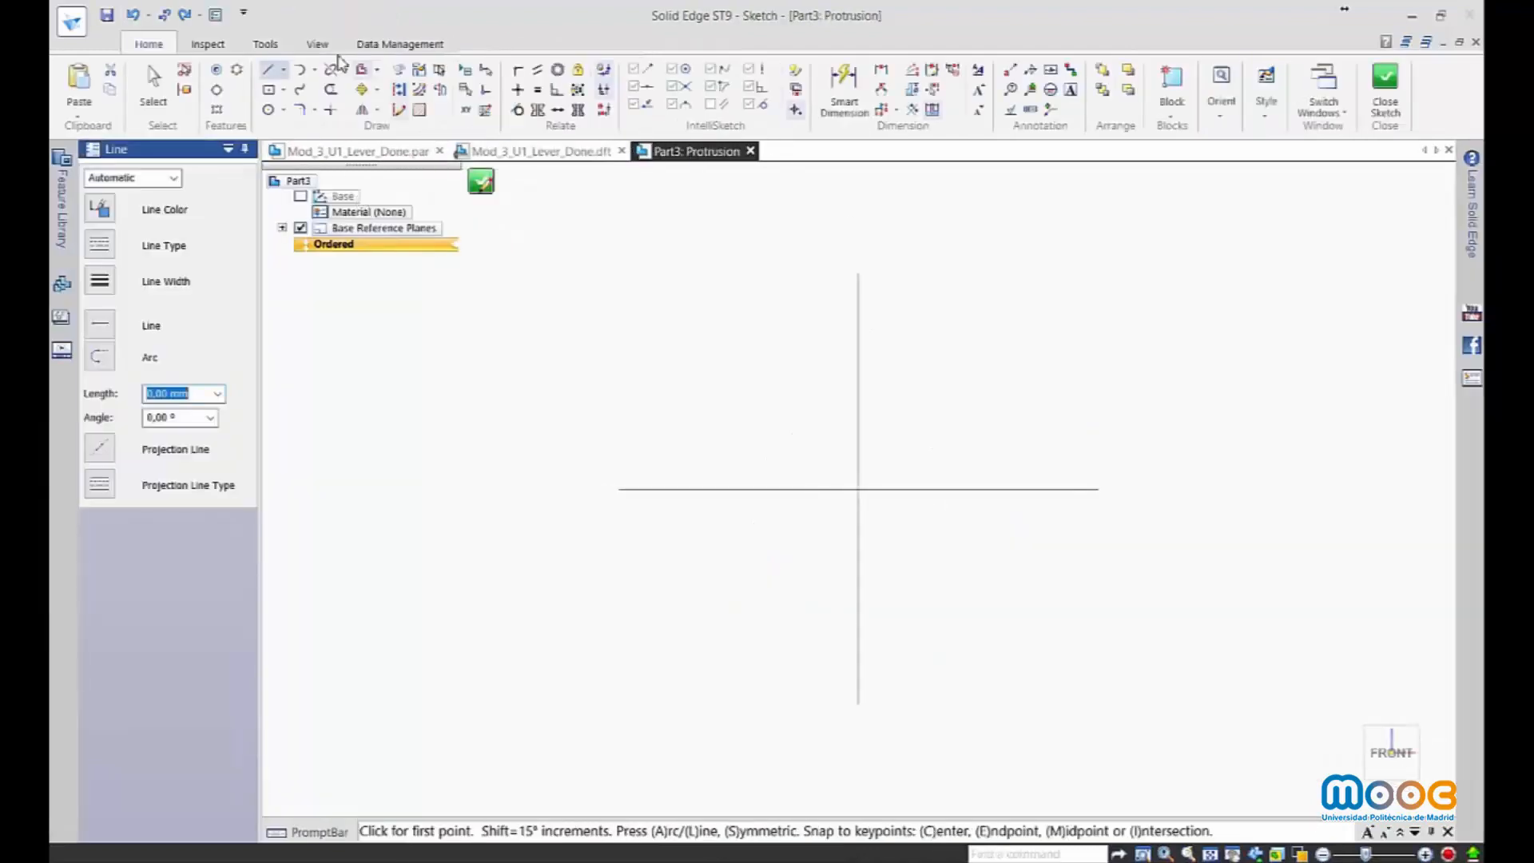
{"action": "left_click", "coordinate": [268, 109]}
{"action": "left_click", "coordinate": [859, 490]}
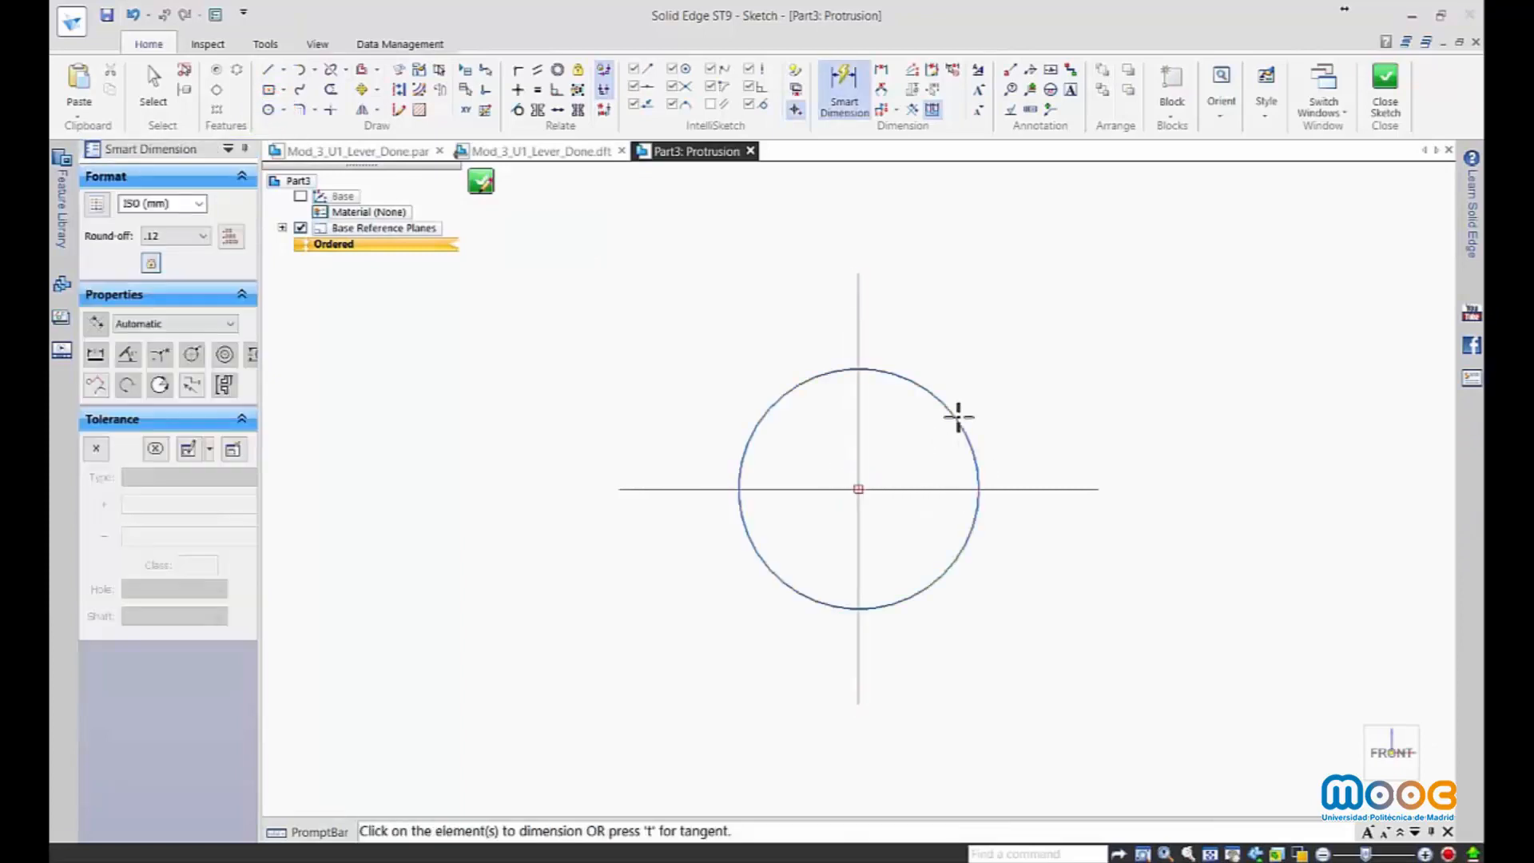
{"action": "left_click", "coordinate": [958, 418]}
{"action": "left_click", "coordinate": [1013, 356]}
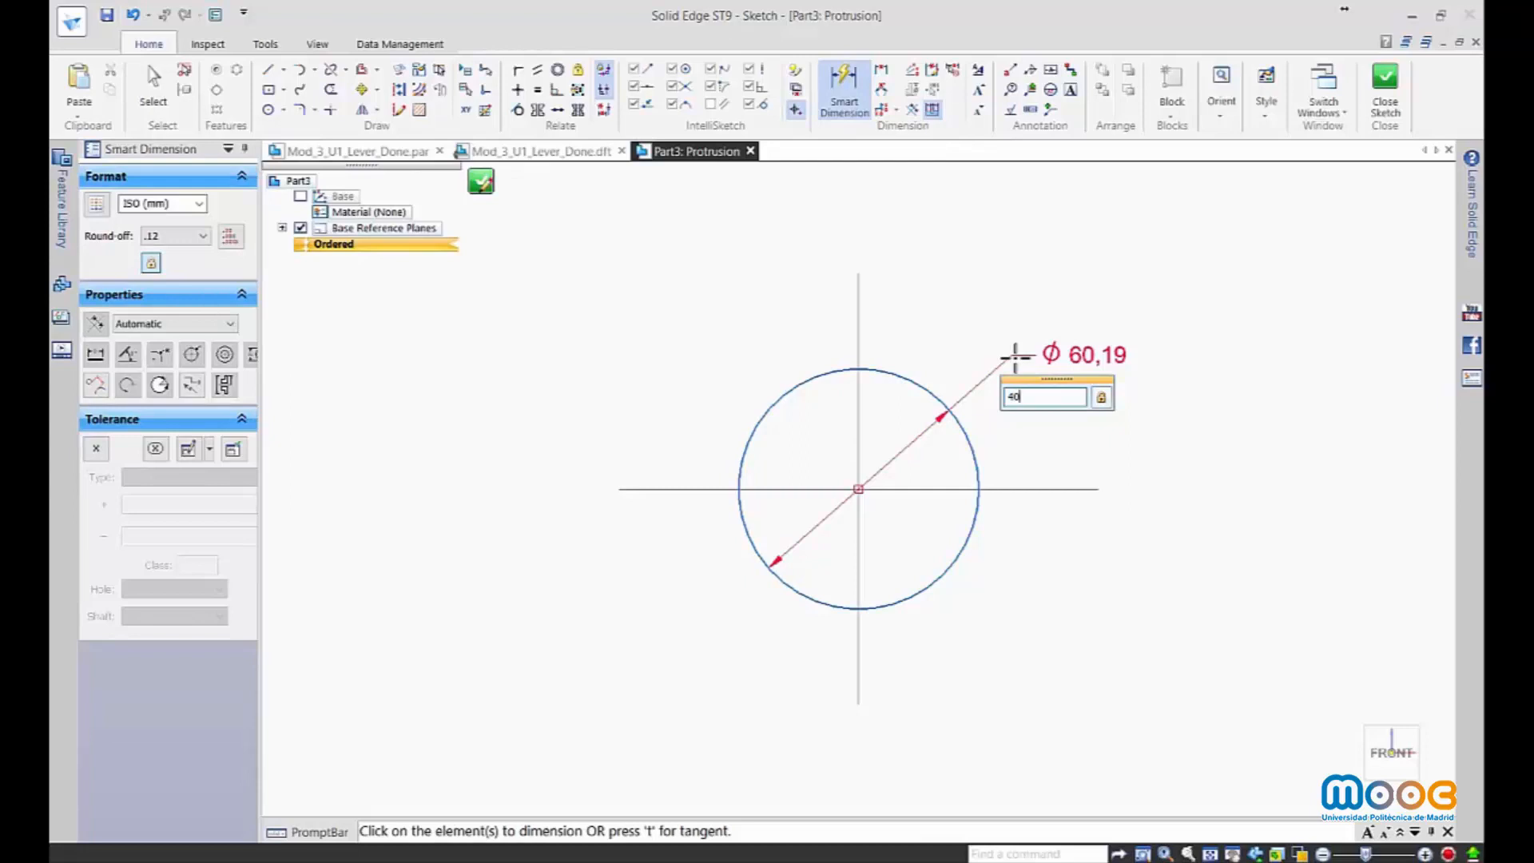
{"action": "type", "text": "40"}
{"action": "key", "text": "Return"}
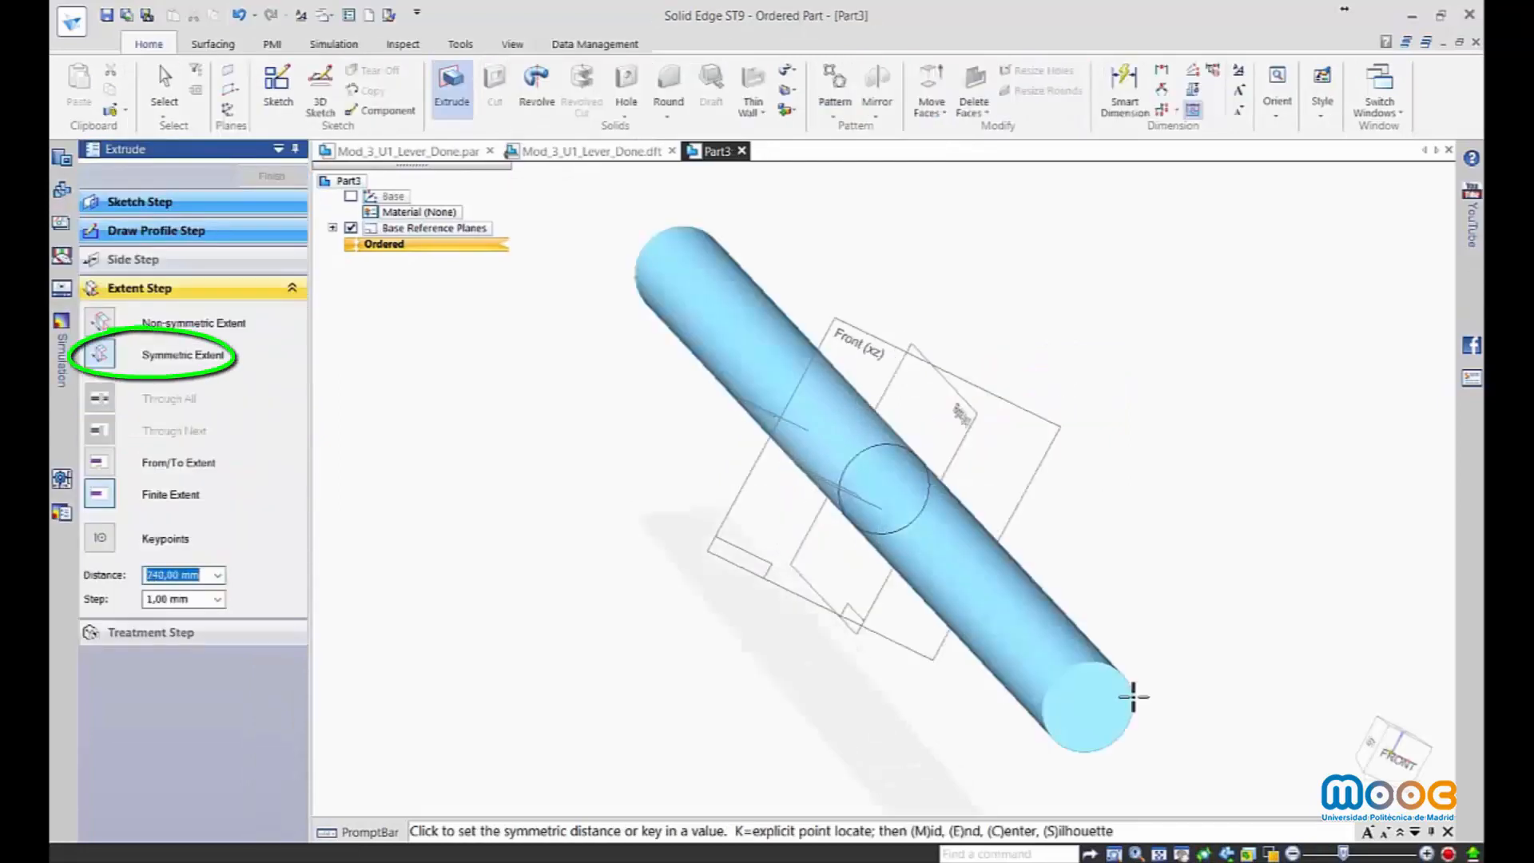
Extrude the 40 mm circle with a symmetric extent of 40 mm and finish the feature.
{"action": "middle_click_drag", "start_coordinate": [1261, 651], "coordinate": [1269, 613]}
{"action": "left_click", "coordinate": [1249, 855]}
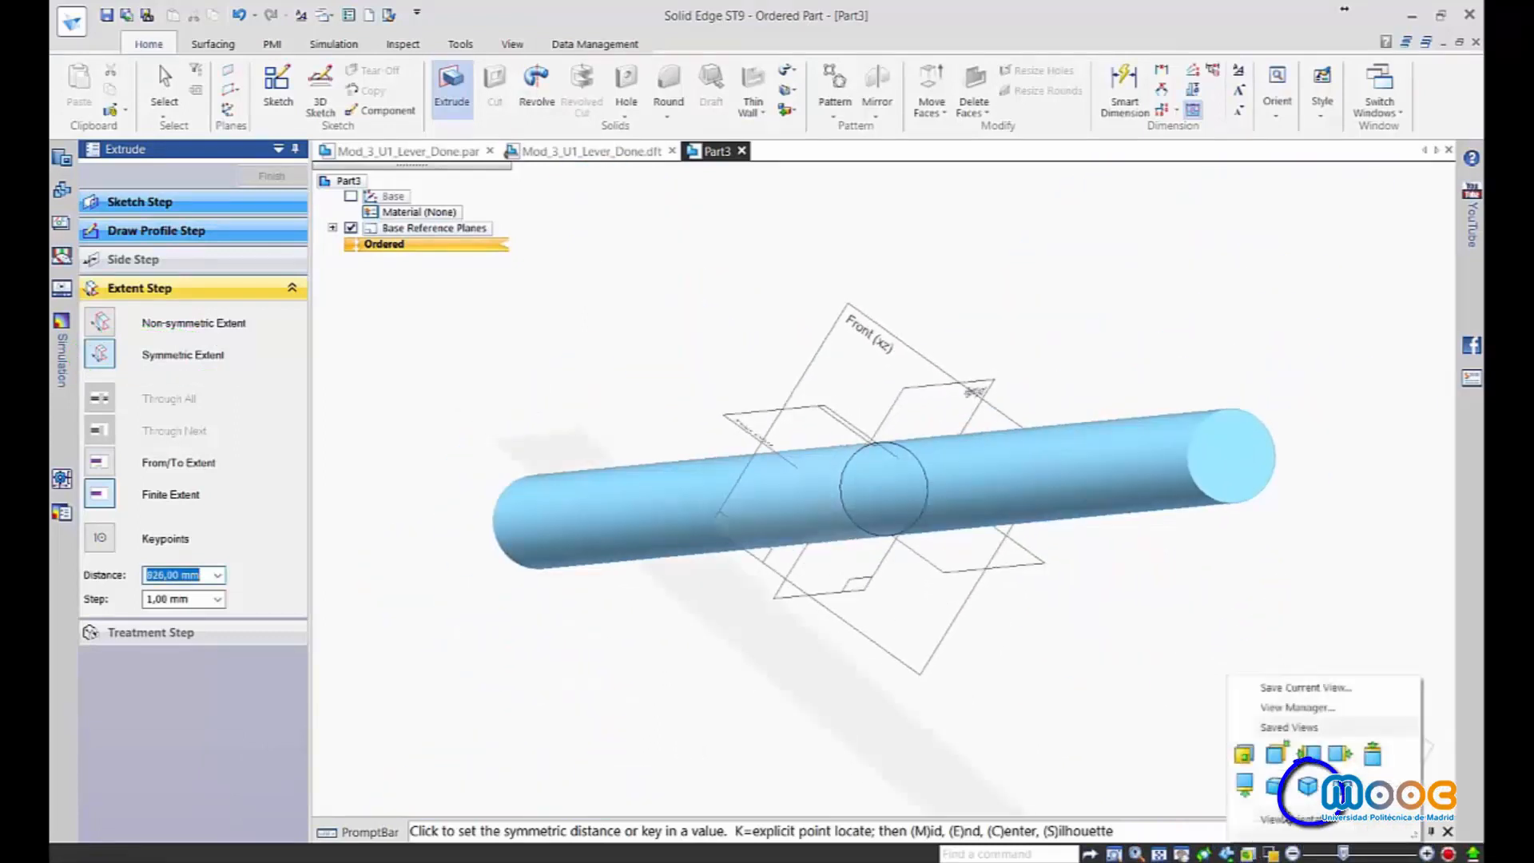
{"action": "left_click", "coordinate": [1308, 787]}
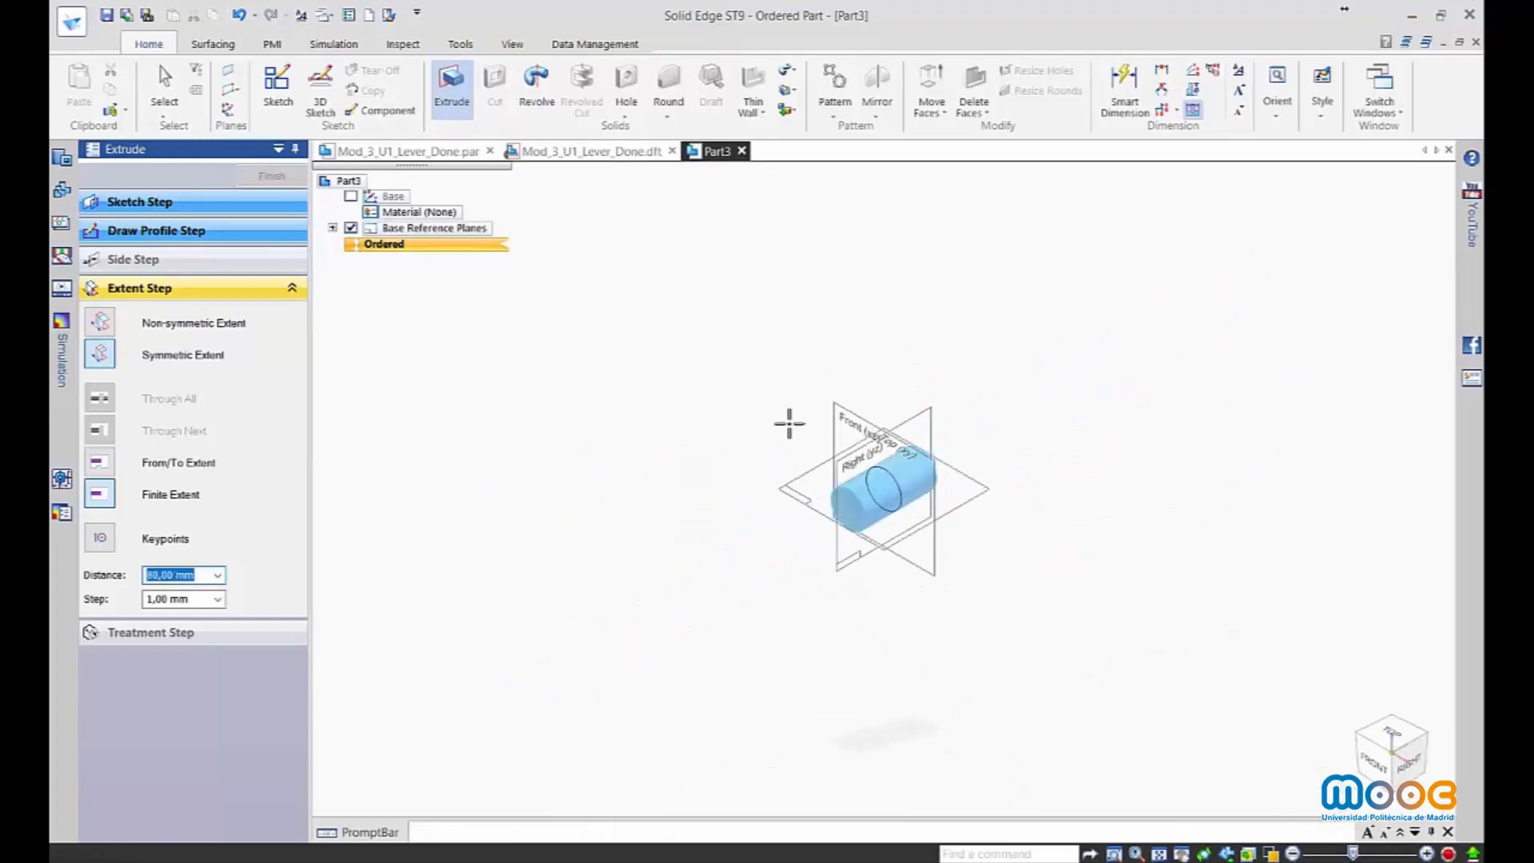
{"action": "left_click", "coordinate": [1160, 854]}
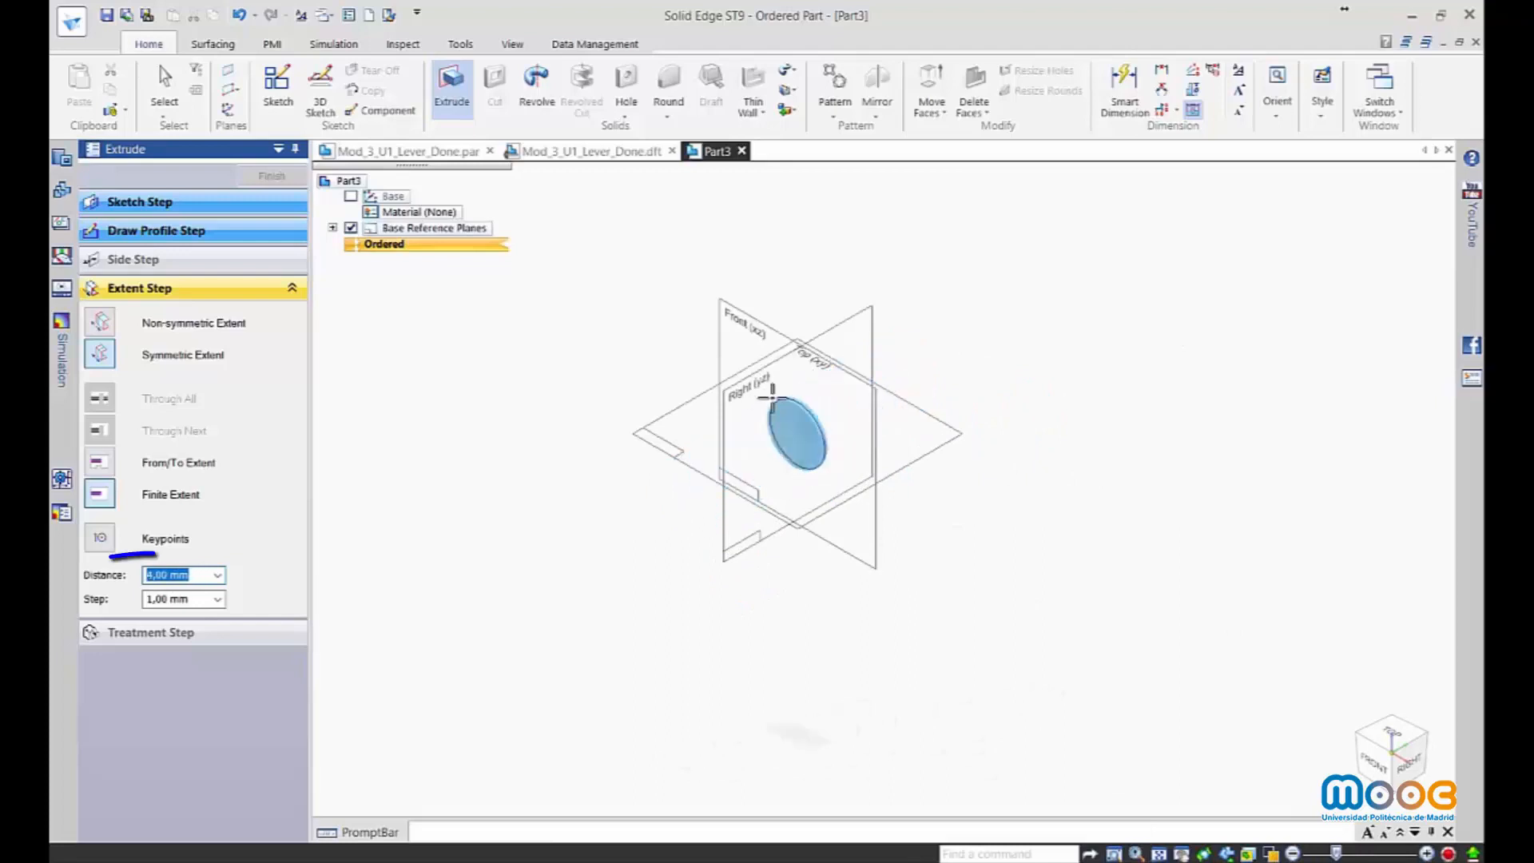
{"action": "type", "text": "40"}
{"action": "key", "text": "Return"}
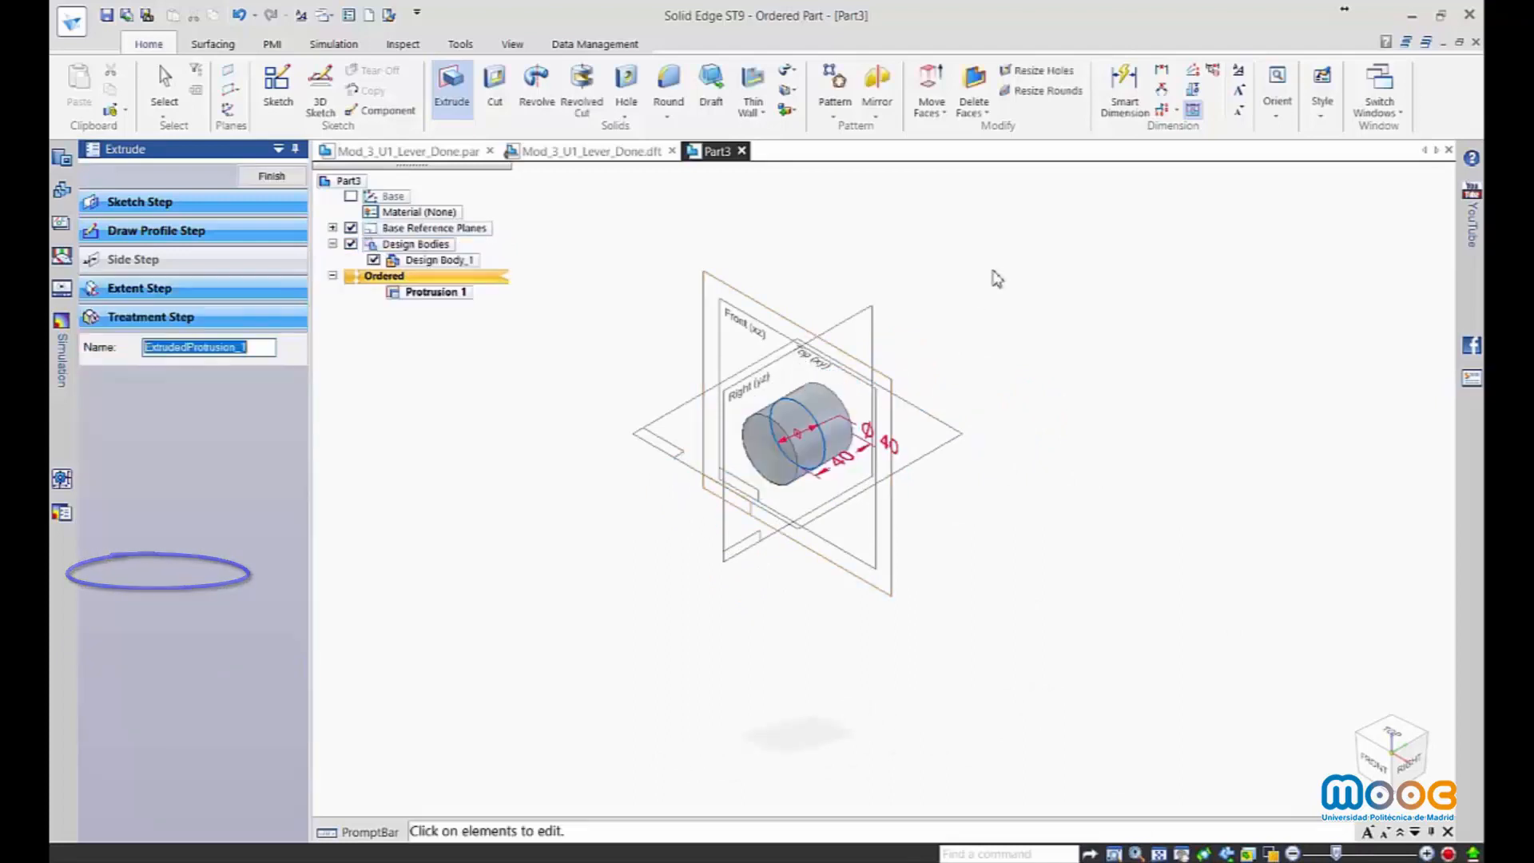
{"action": "left_click", "coordinate": [272, 178]}
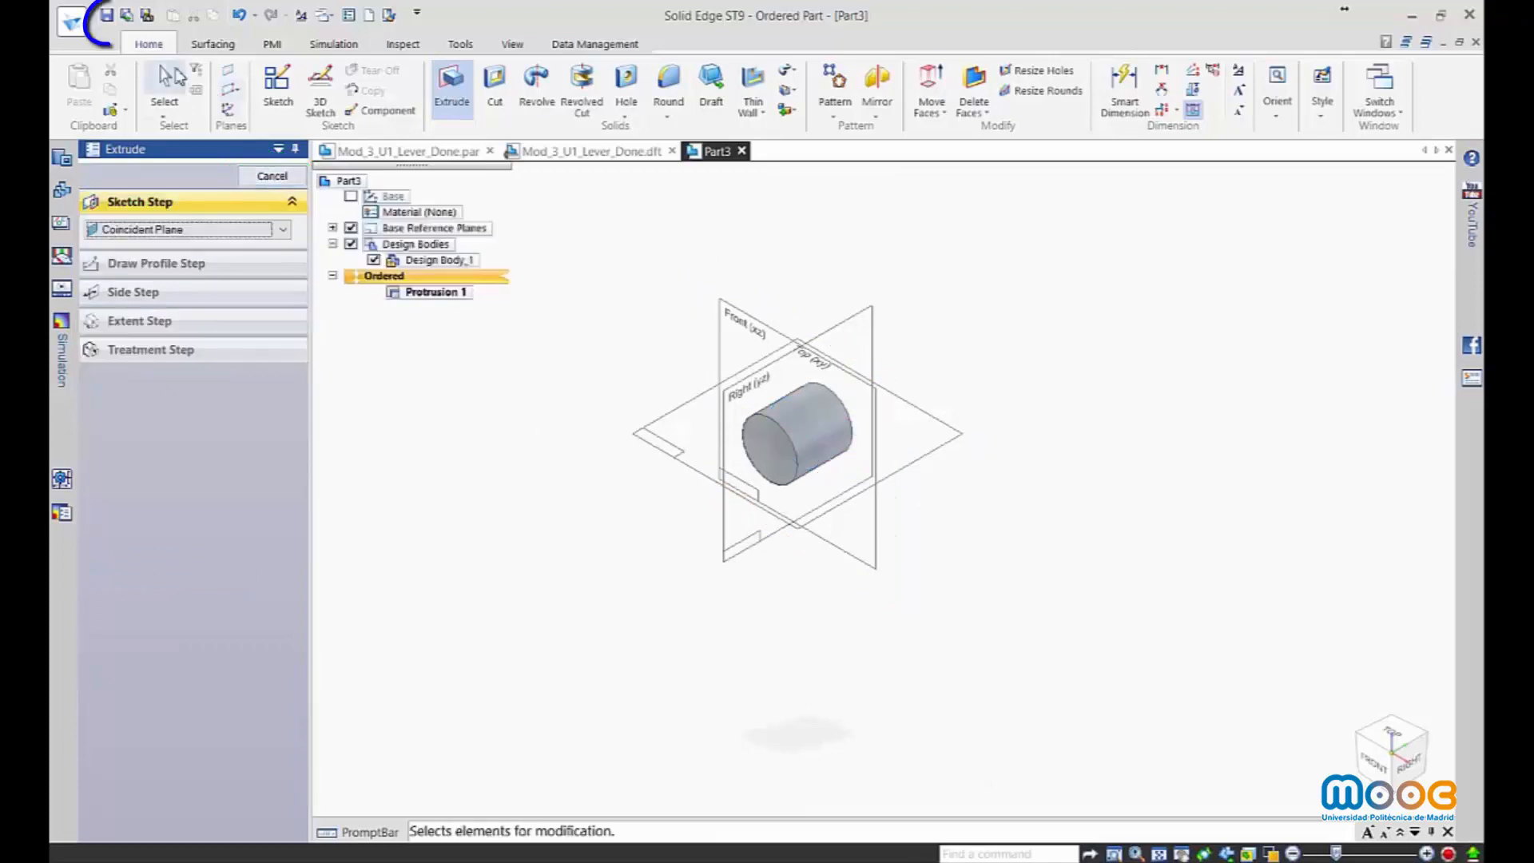
Save the new part as Mod_3_U1_Lever.par in the Mod_3_U1_Lever folder.
{"action": "left_click", "coordinate": [106, 14]}
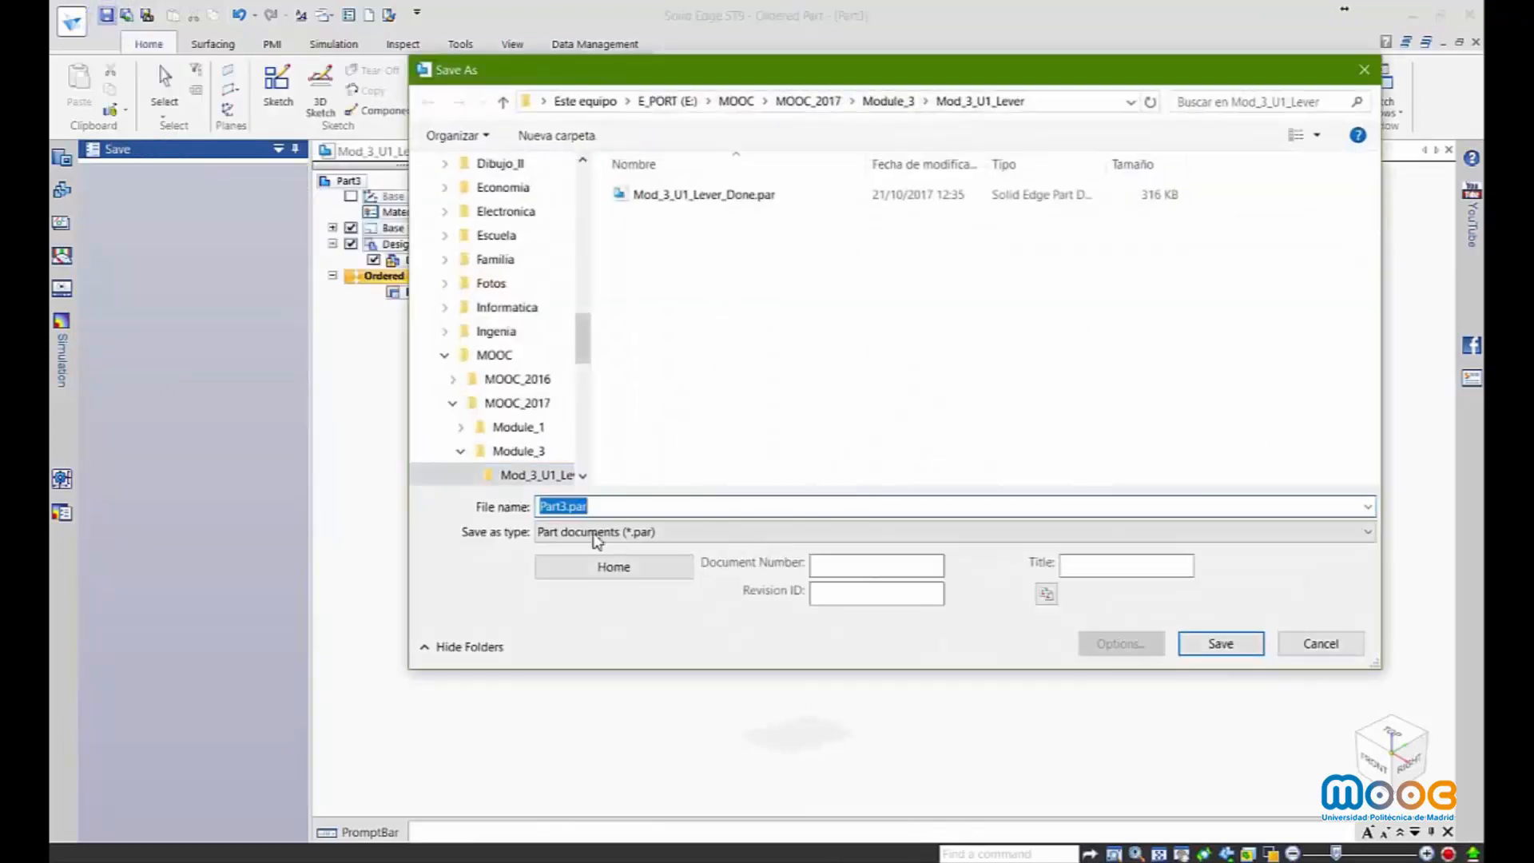
{"action": "left_click", "coordinate": [703, 194]}
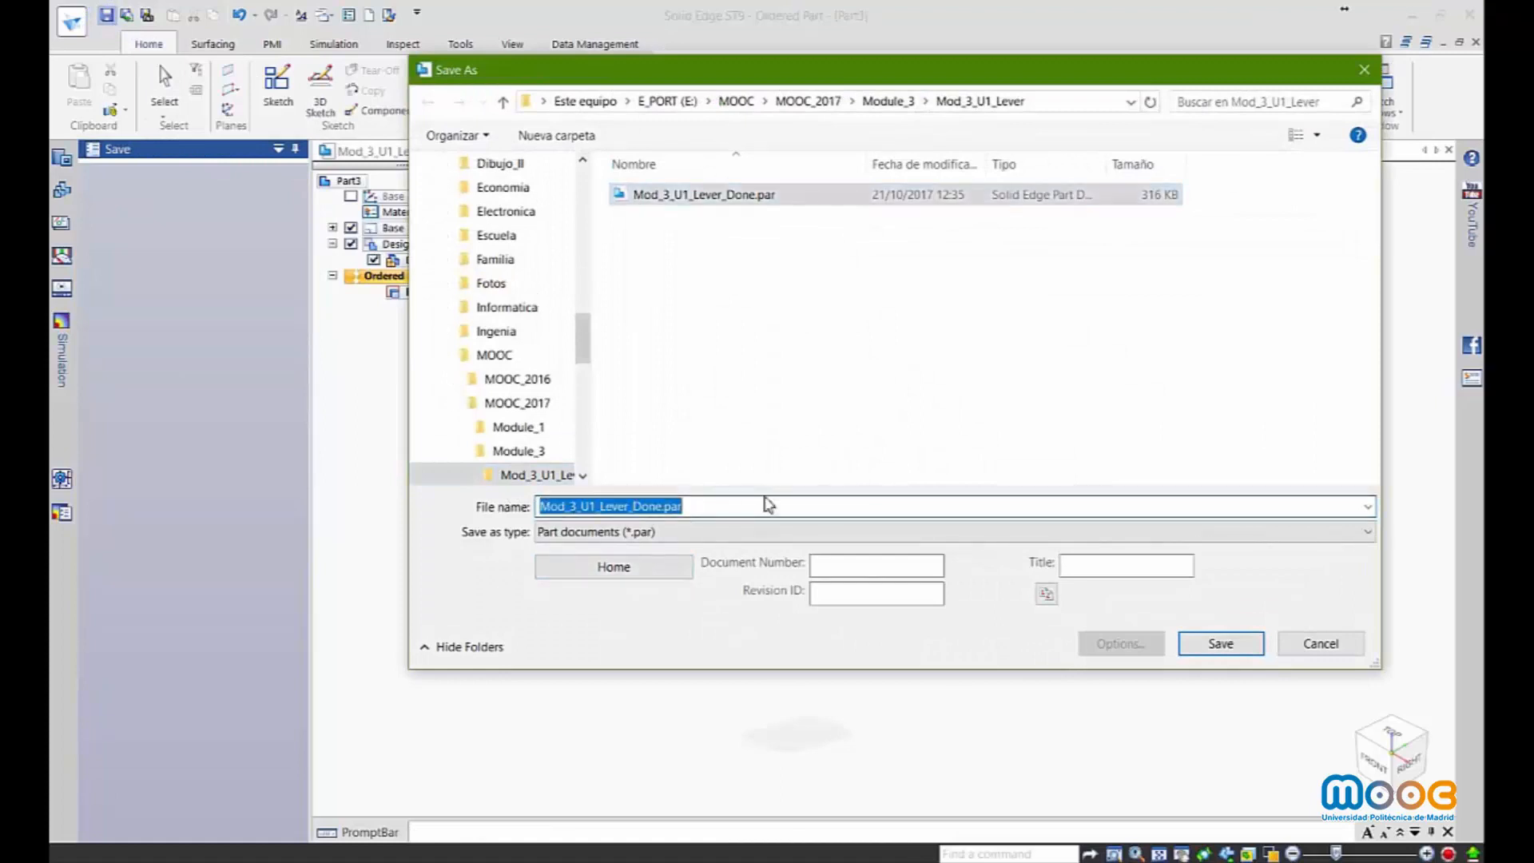
{"action": "key", "text": "Return"}
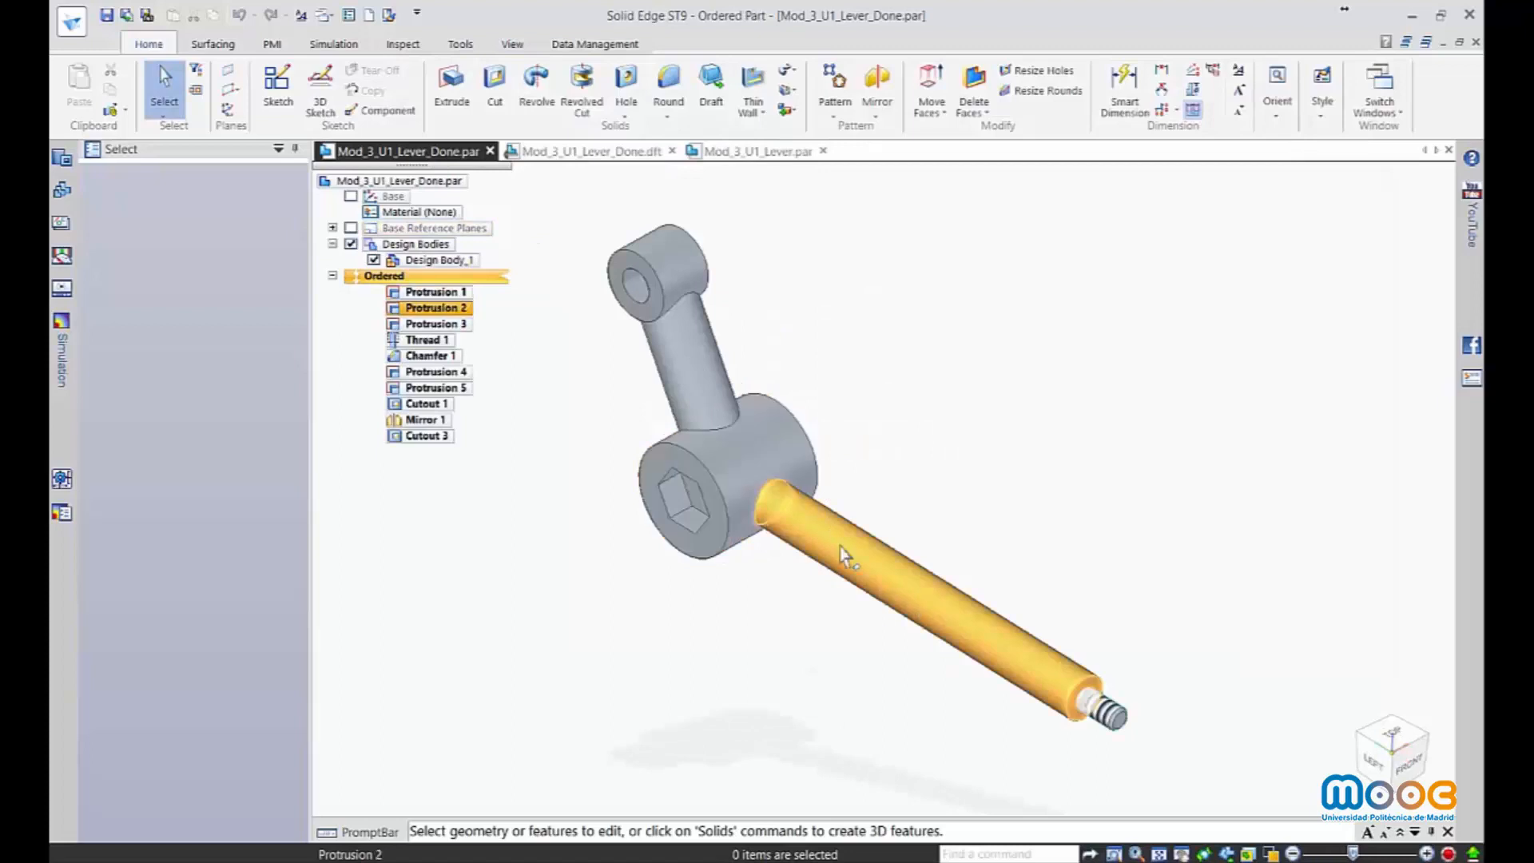
In Mod_3_U1_Lever.par, start an extrusion on the Right (yz) plane with an origin-centred circle and set its diameter to 16 mm.
{"action": "left_click", "coordinate": [759, 152]}
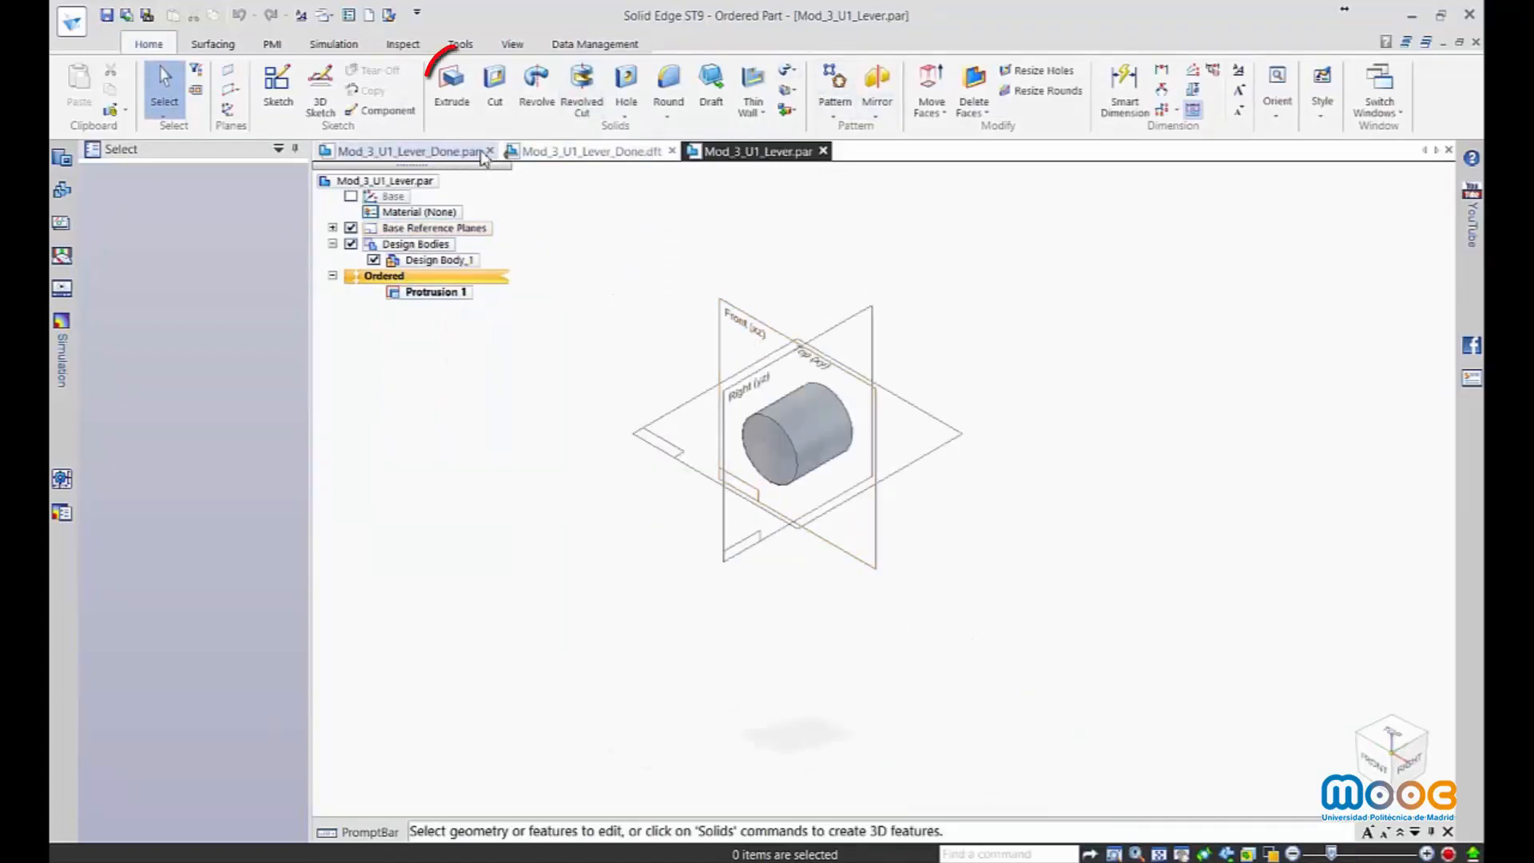
{"action": "left_click", "coordinate": [452, 80]}
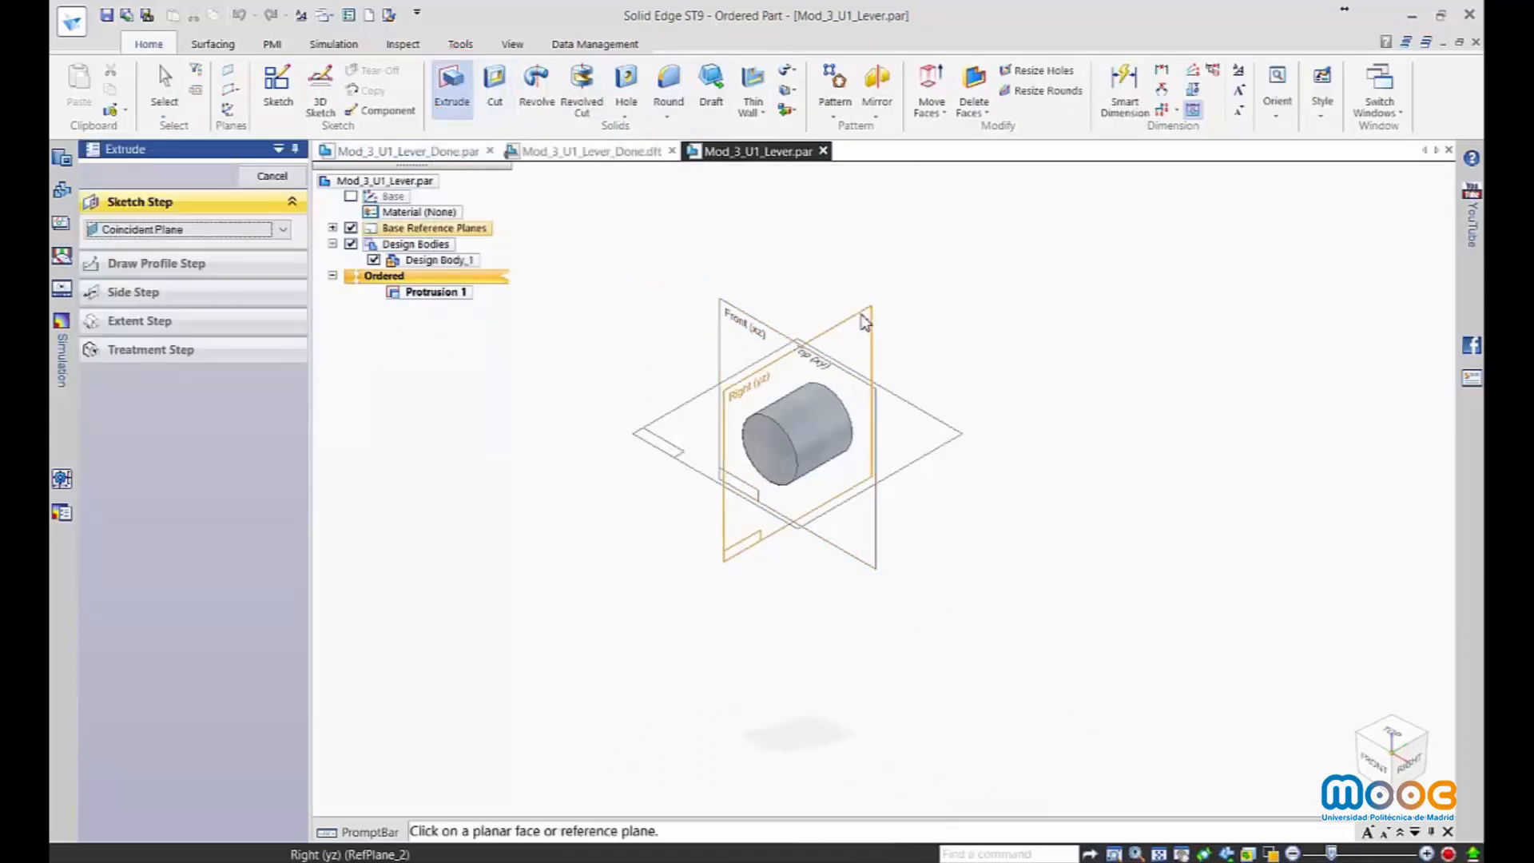
{"action": "left_click", "coordinate": [864, 322]}
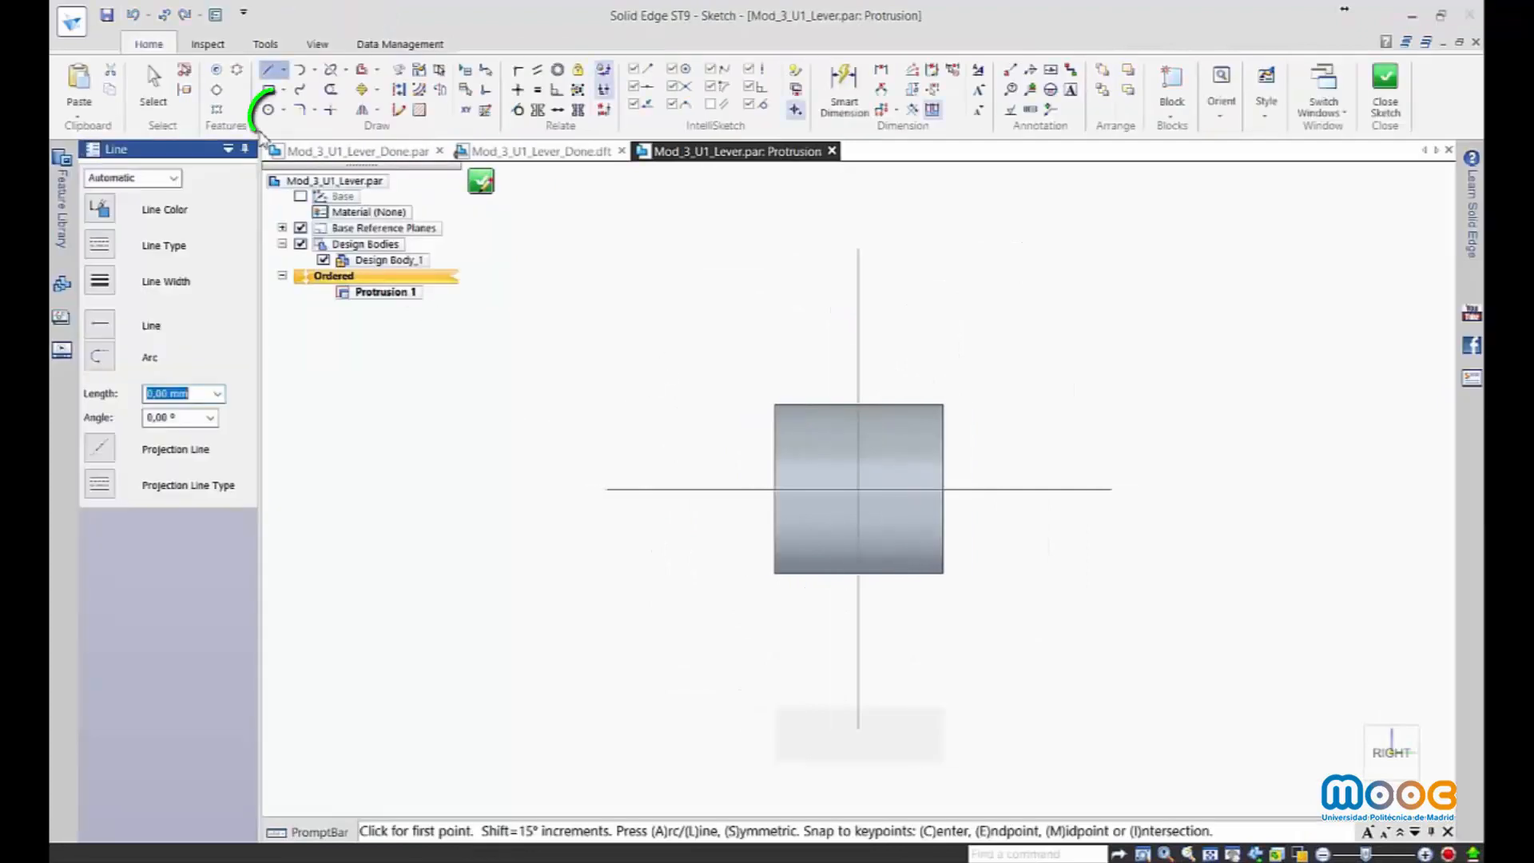
{"action": "left_click", "coordinate": [269, 111]}
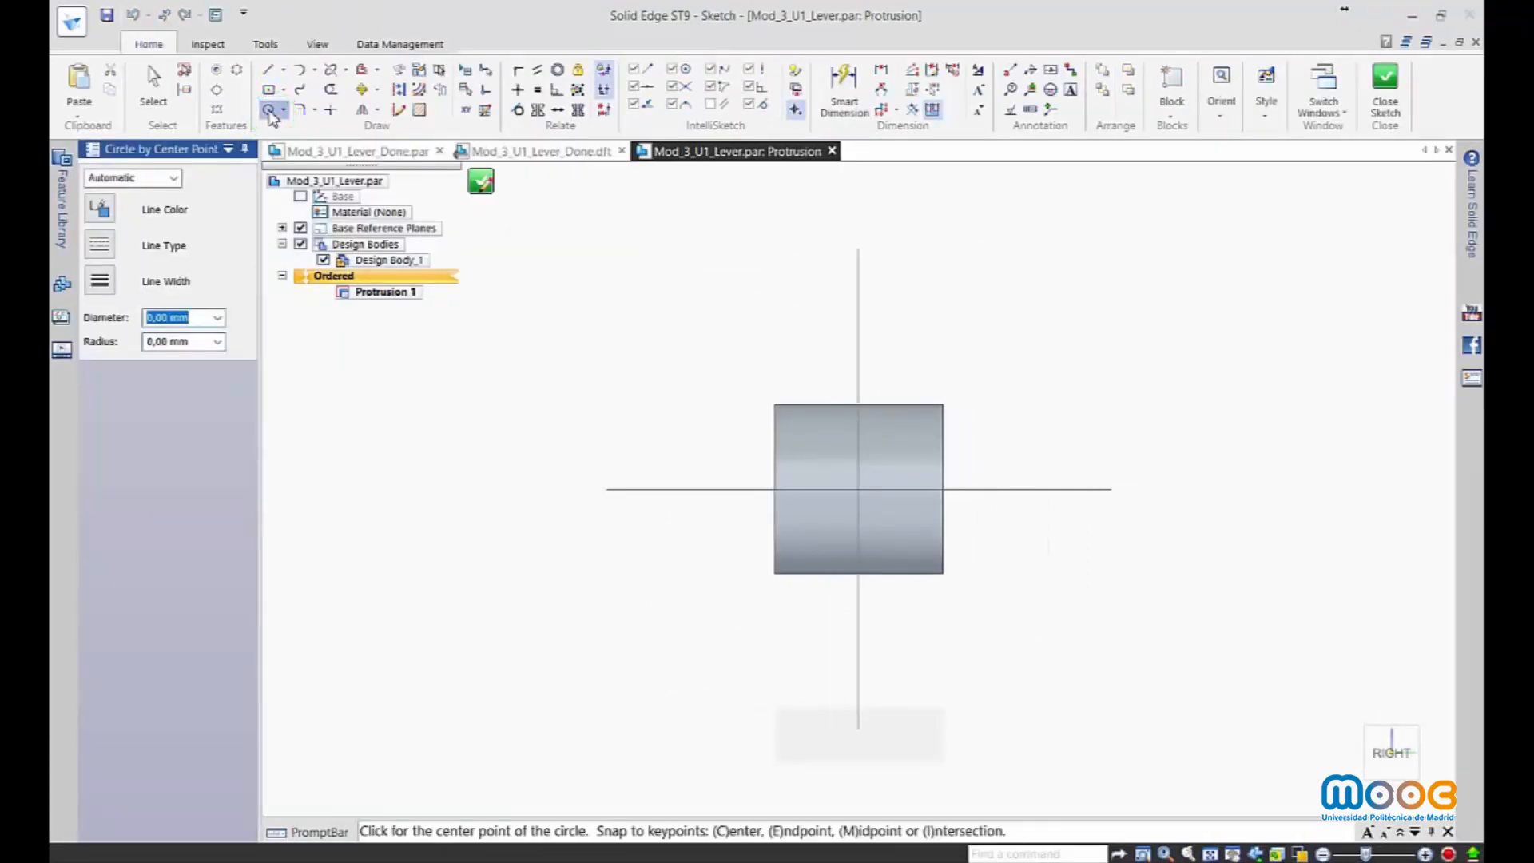
{"action": "left_click_drag", "start_coordinate": [859, 489], "coordinate": [859, 489]}
{"action": "left_click", "coordinate": [894, 454]}
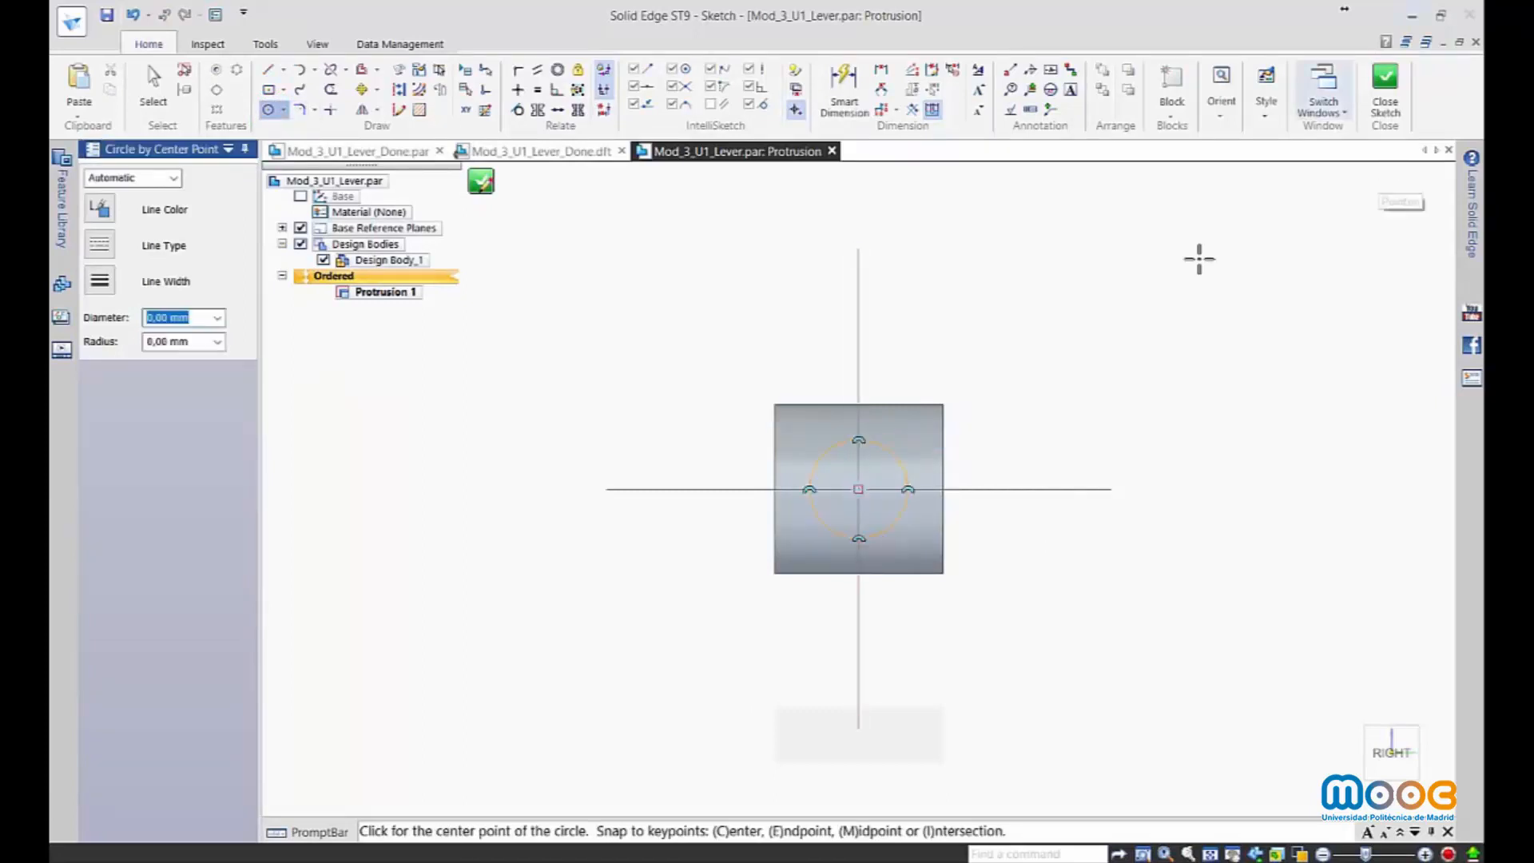
{"action": "left_click", "coordinate": [845, 84]}
{"action": "key", "text": "Return"}
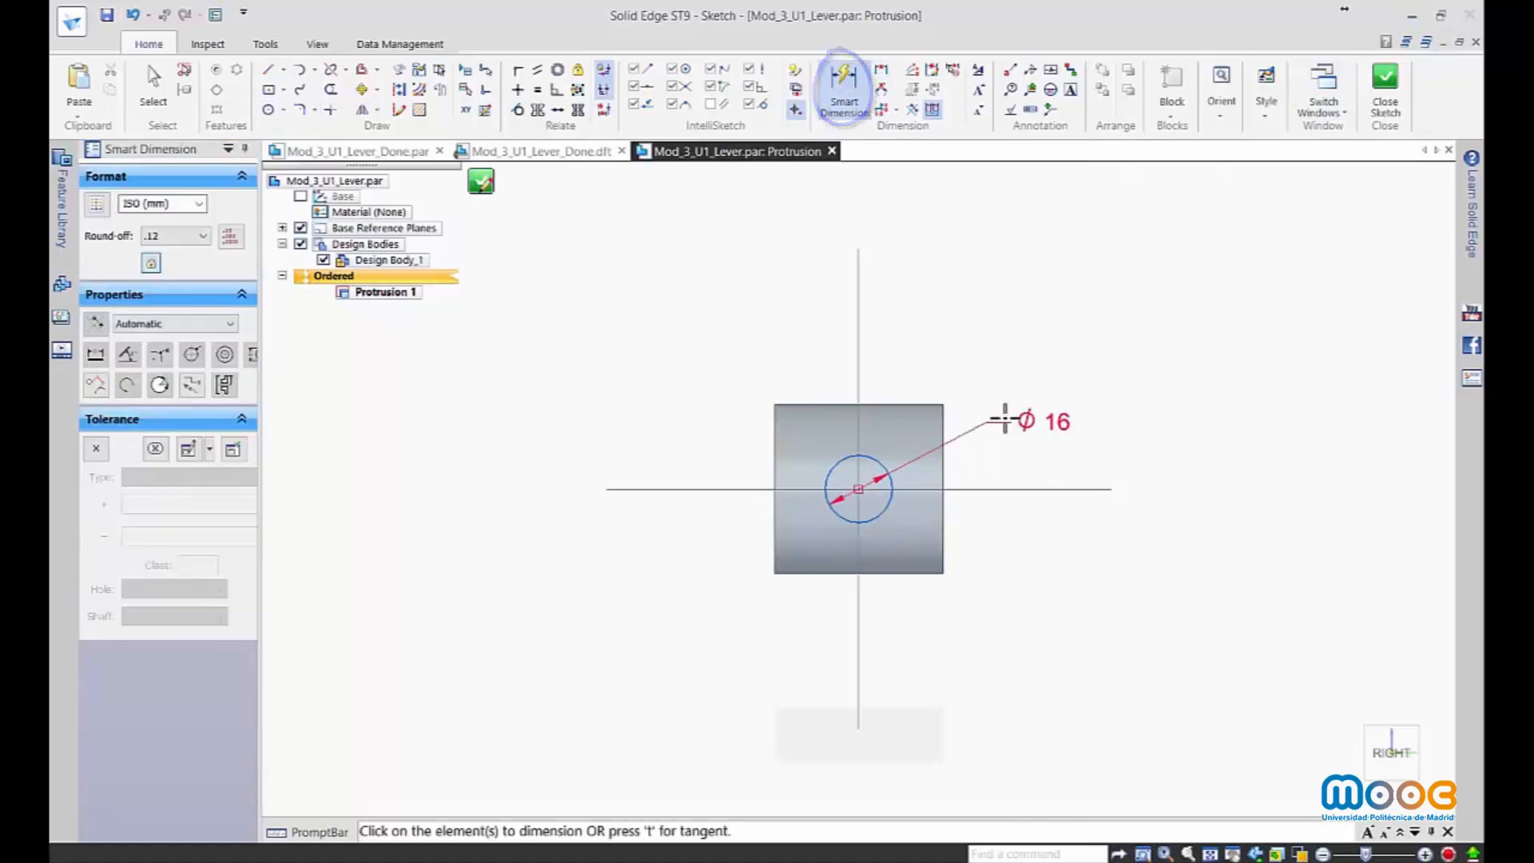
Extrude the 16 mm circle 160 mm in the positive X direction as the lever's rod, and save the part.
{"action": "left_click", "coordinate": [1387, 80]}
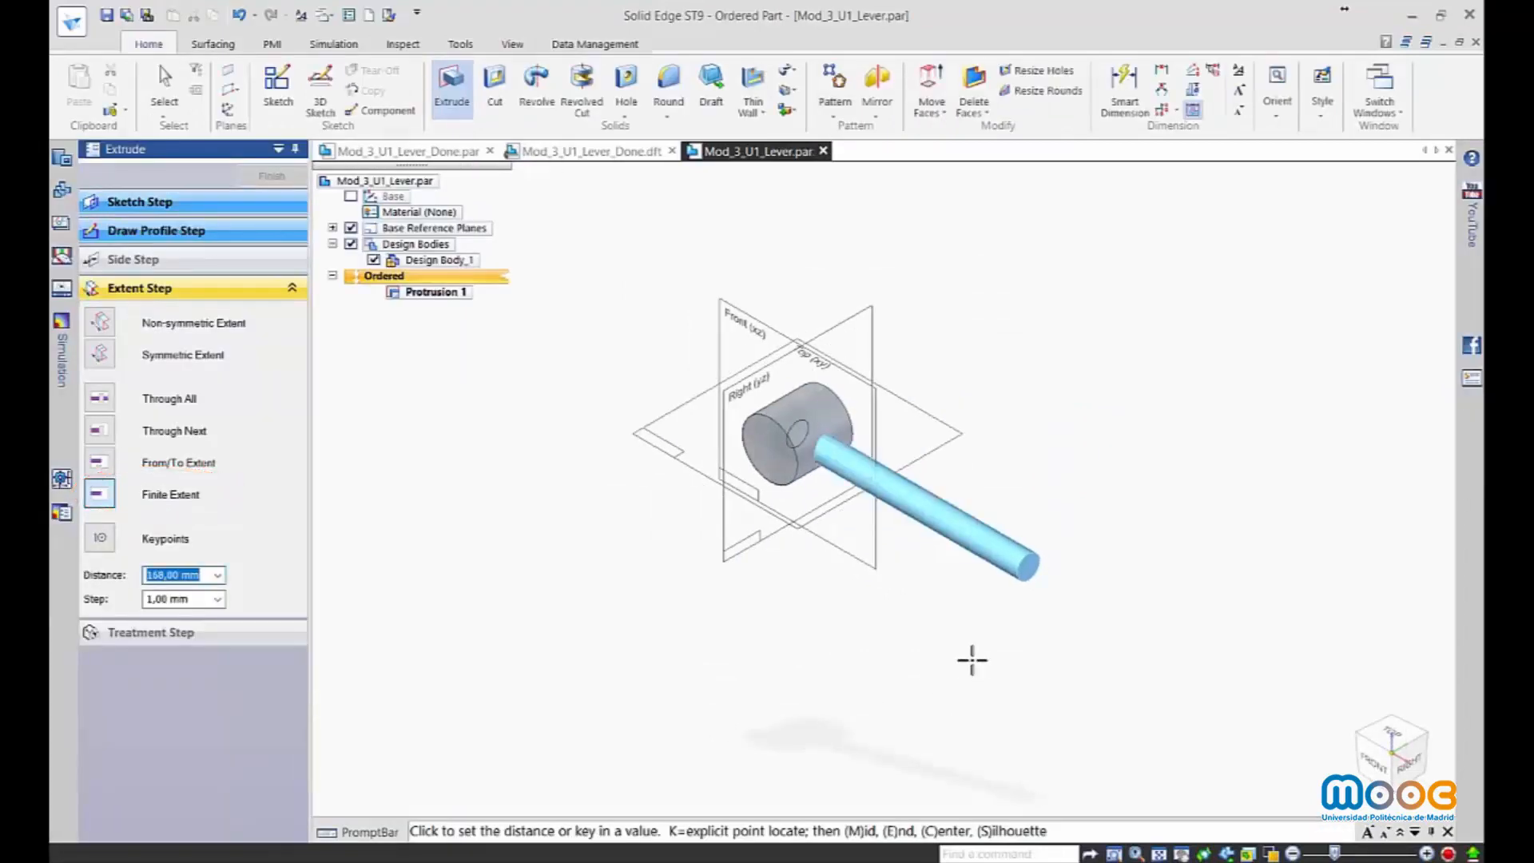
{"action": "key", "text": "Tab"}
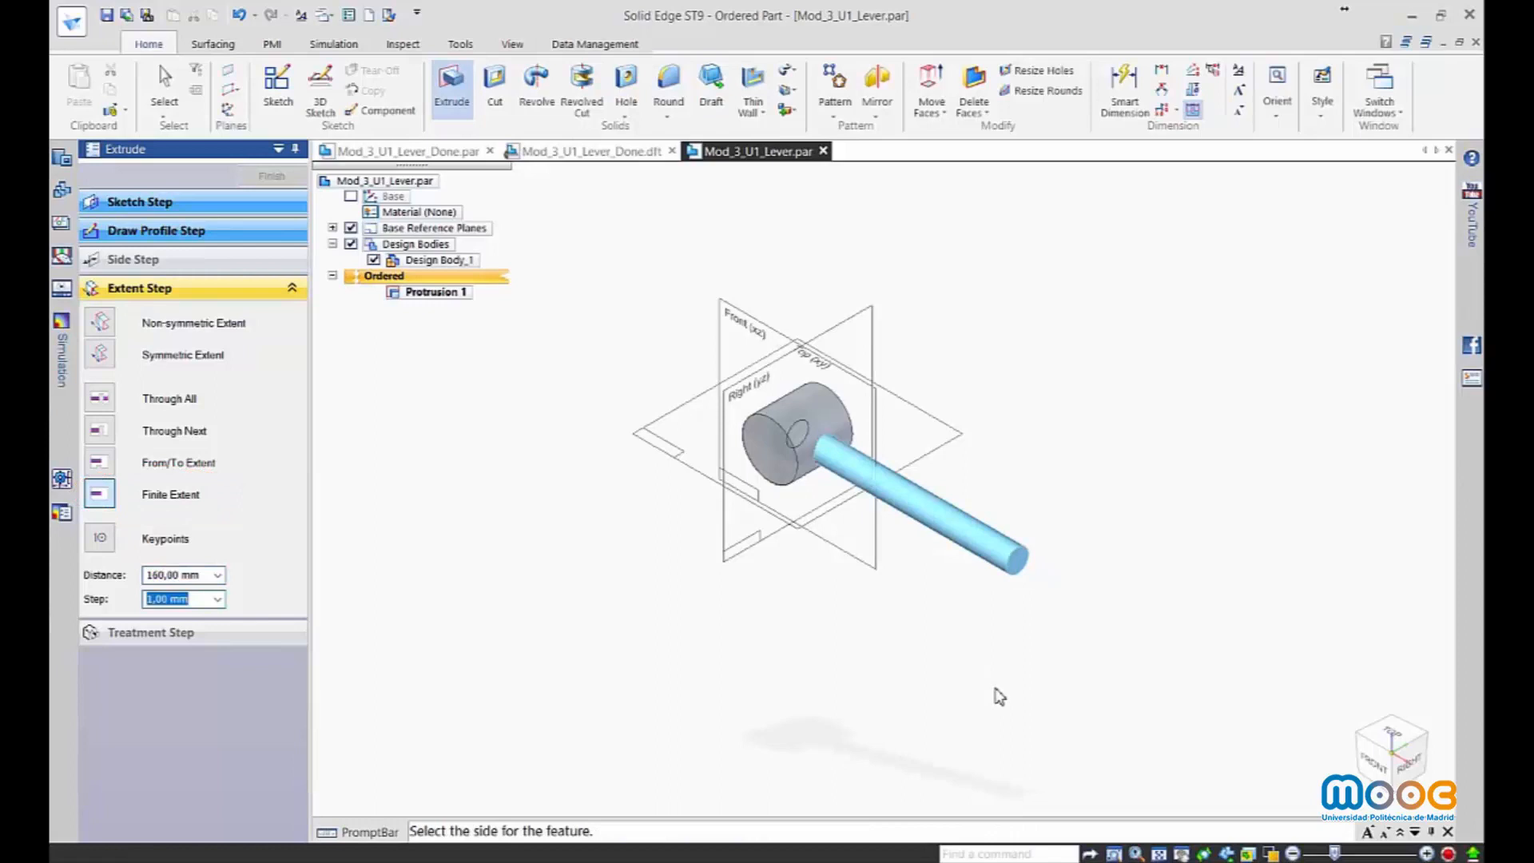
{"action": "left_click", "coordinate": [999, 697]}
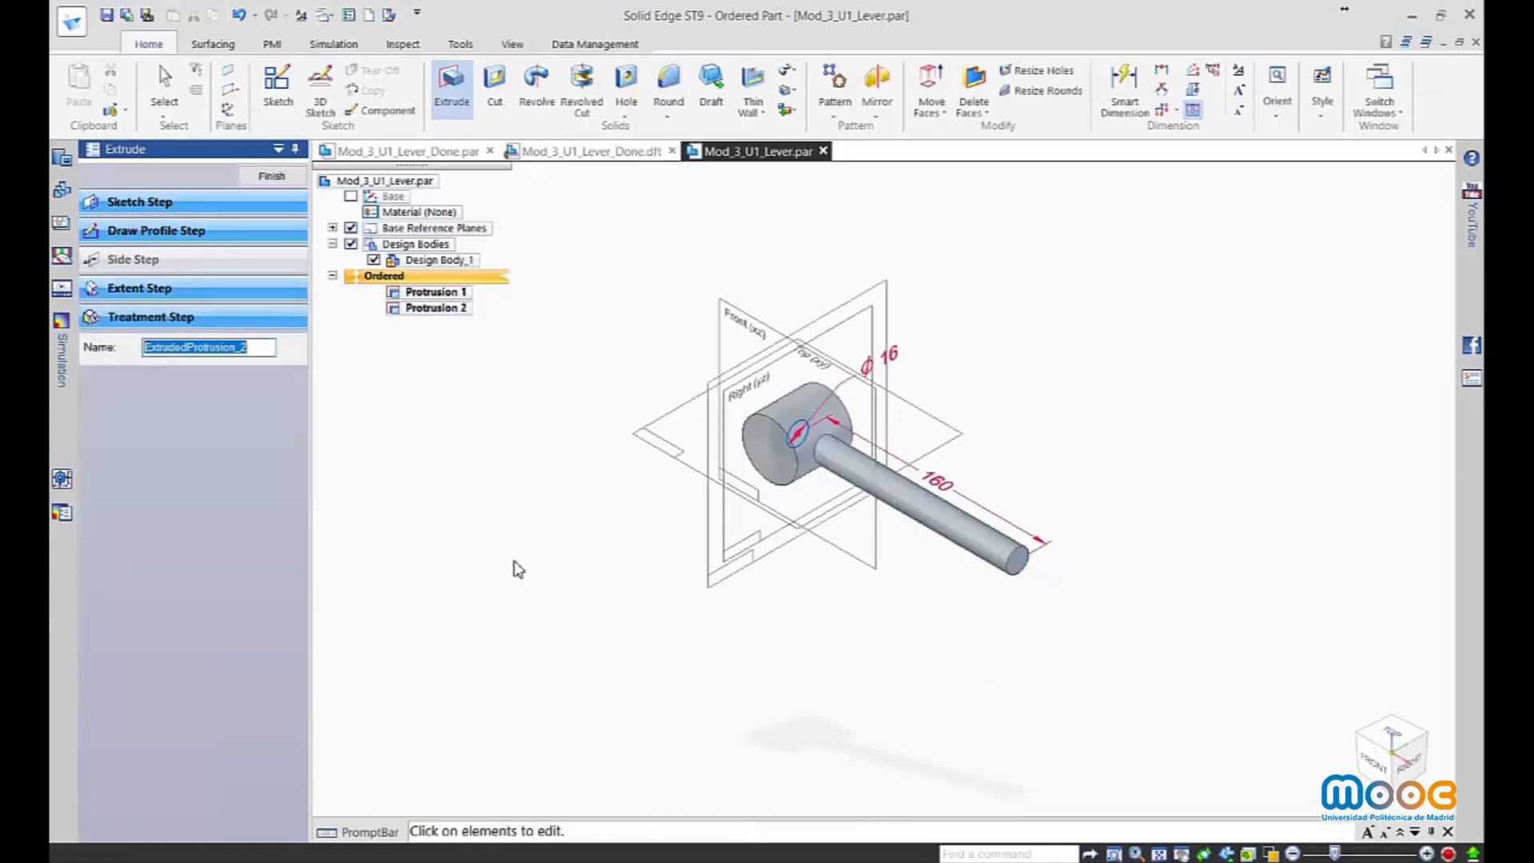
{"action": "left_click", "coordinate": [274, 176]}
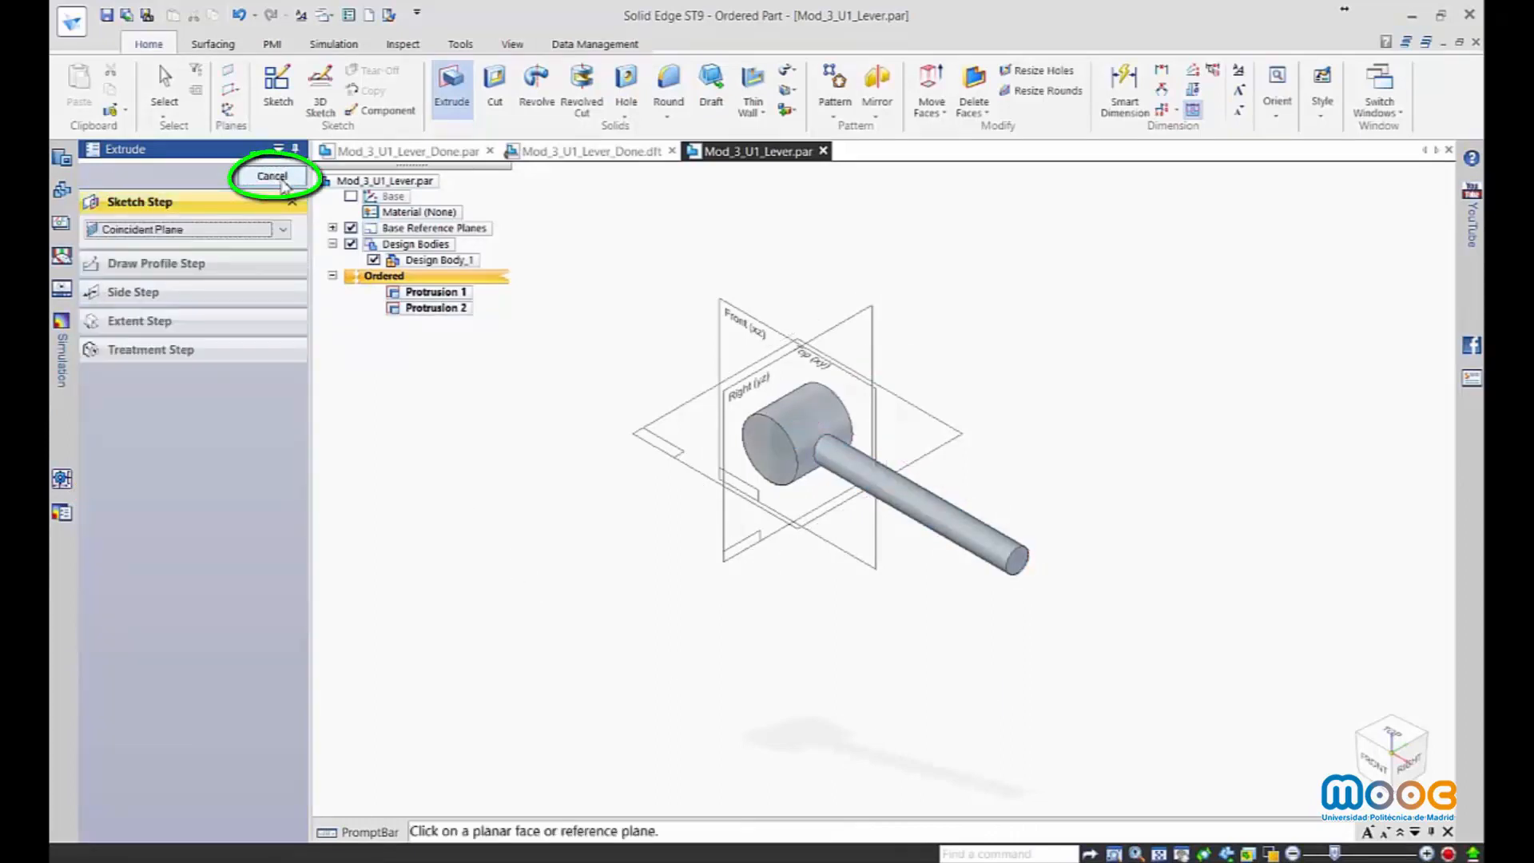
{"action": "left_click", "coordinate": [106, 14]}
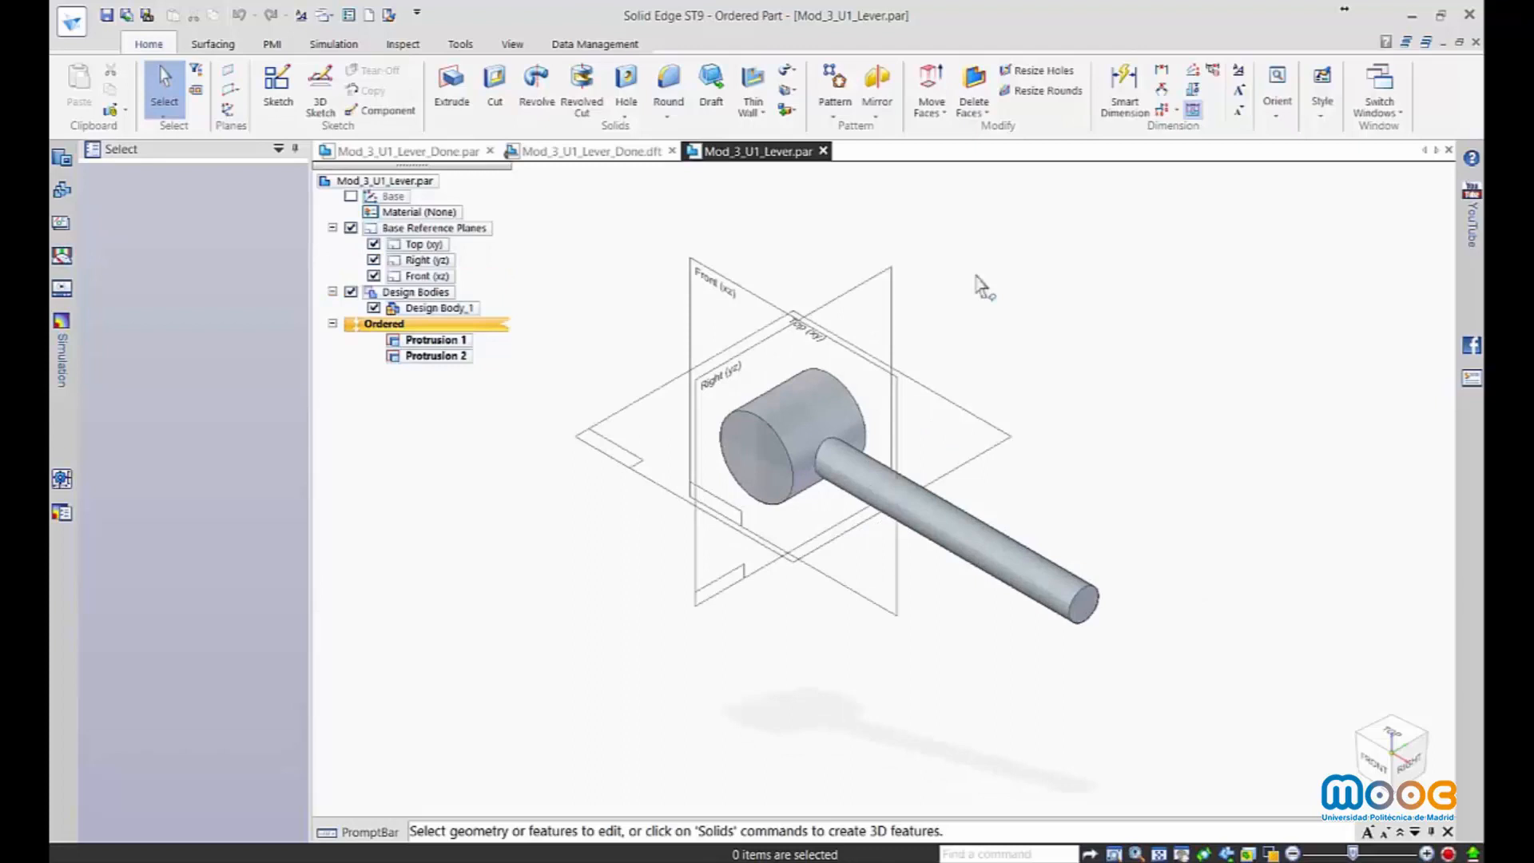
Create a reference plane angled 60° from the Right (yz) plane, using the Top (xy) plane as the base of the profile plane.
{"action": "middle_click_drag", "start_coordinate": [1143, 639], "coordinate": [1145, 374]}
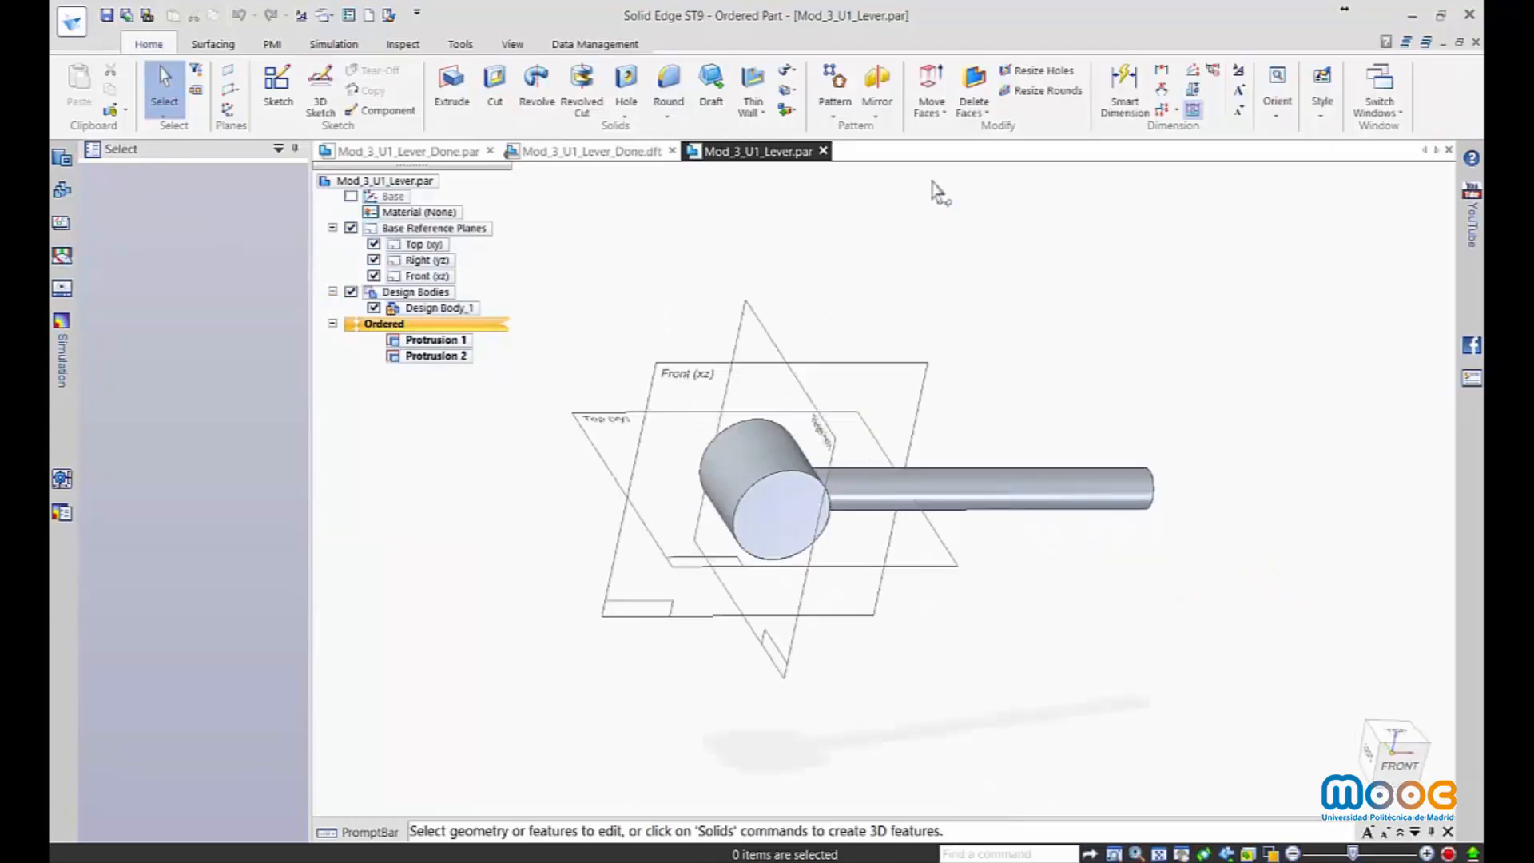
{"action": "left_click", "coordinate": [231, 93]}
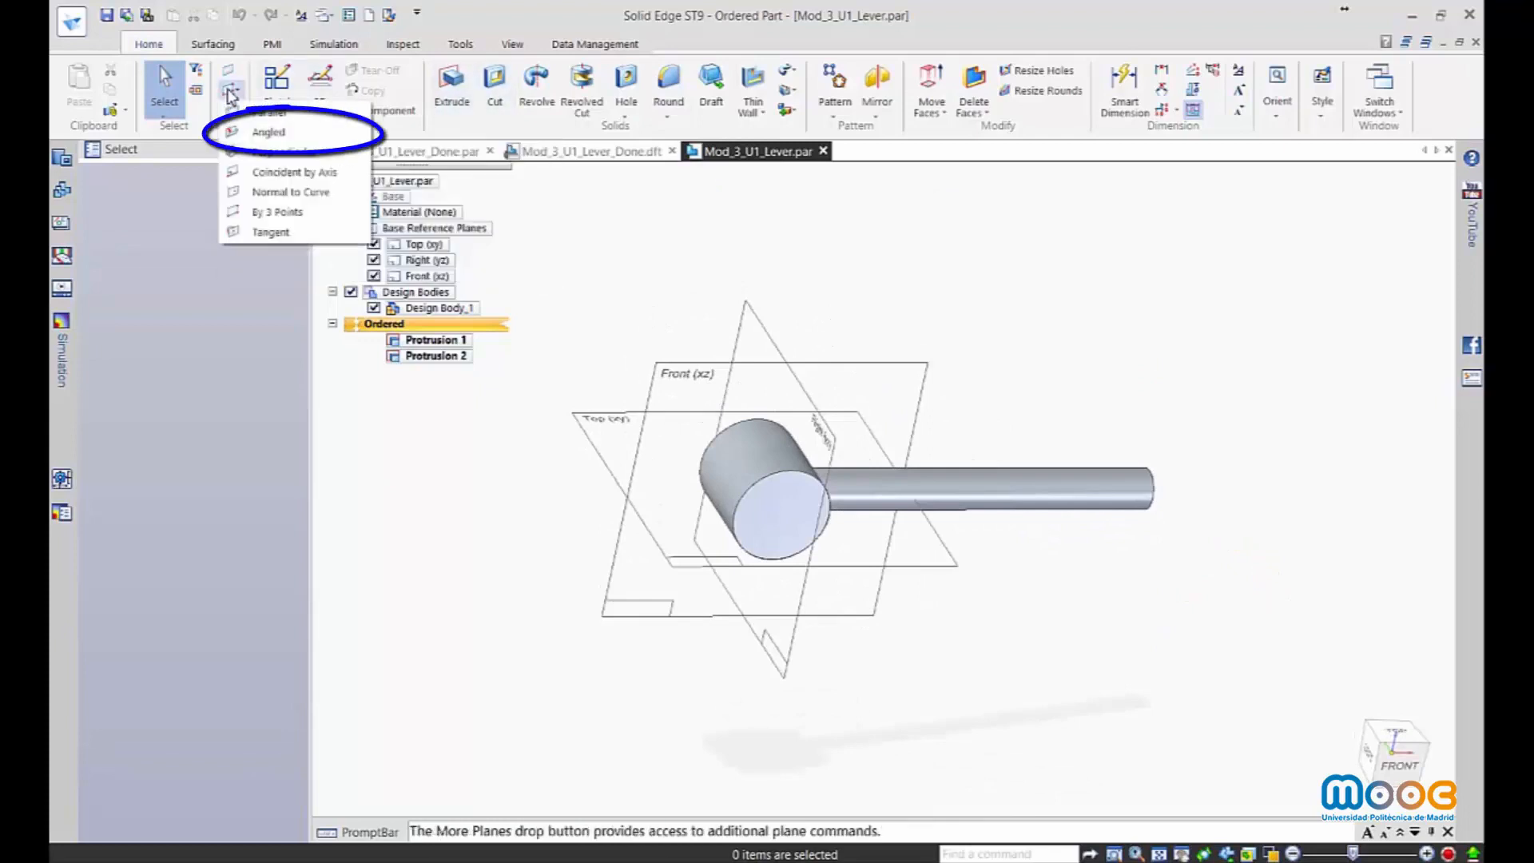
{"action": "left_click", "coordinate": [270, 133]}
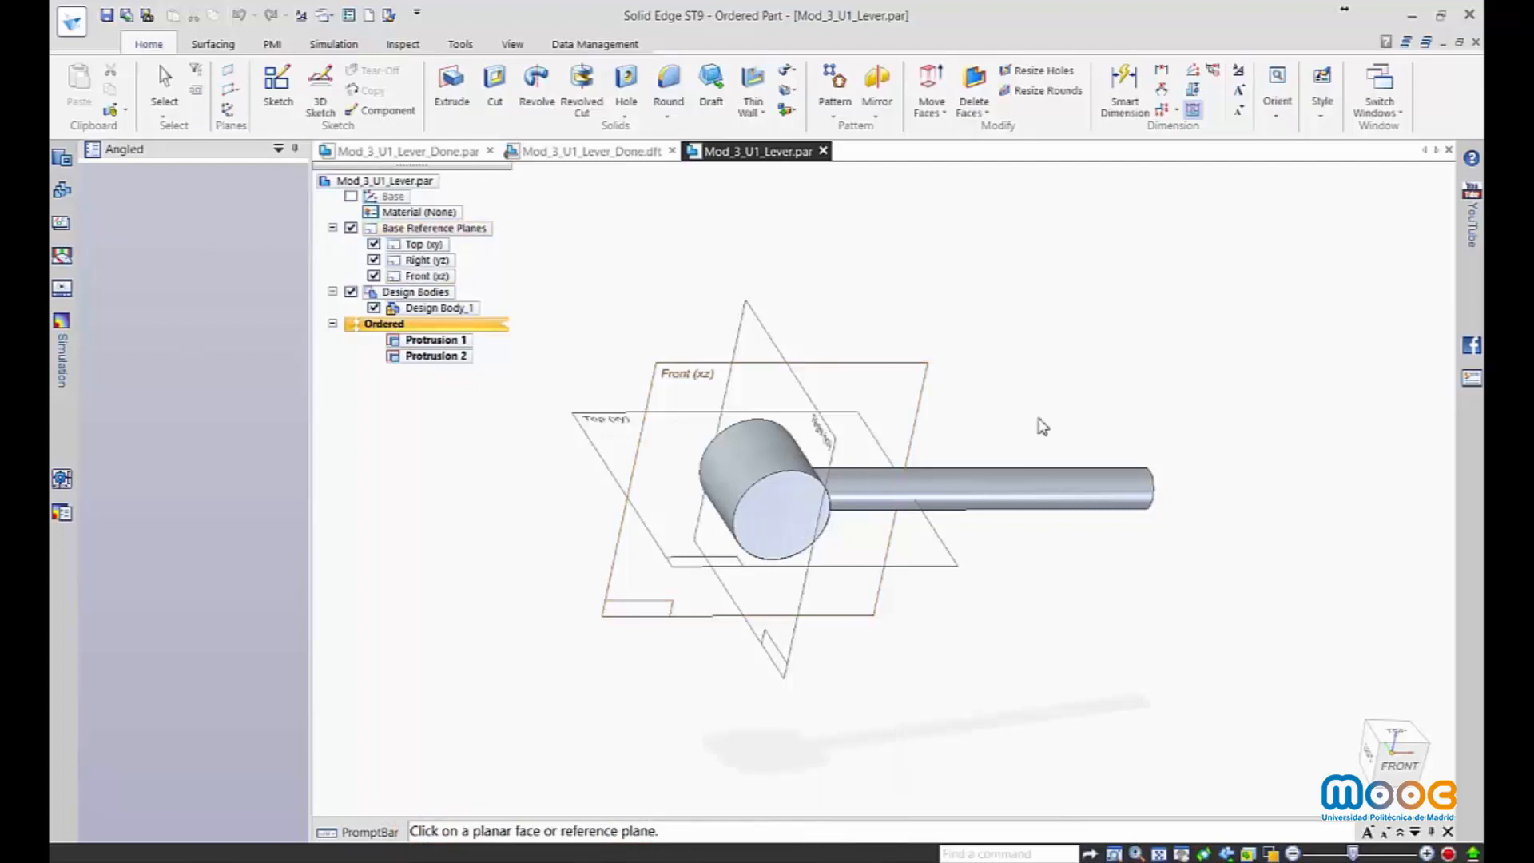
{"action": "left_click", "coordinate": [765, 333]}
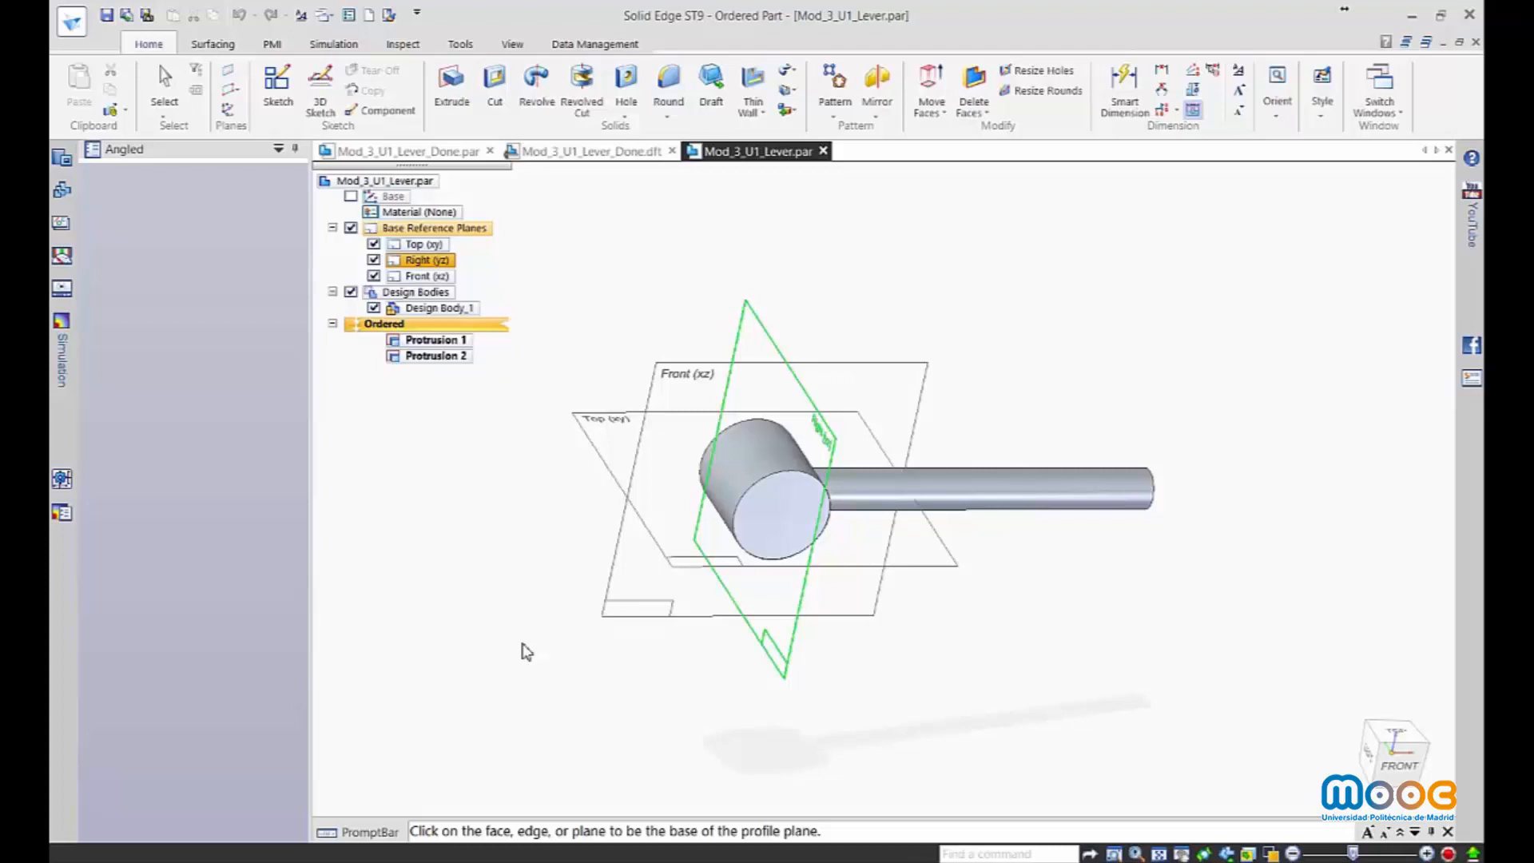
{"action": "left_click", "coordinate": [603, 469]}
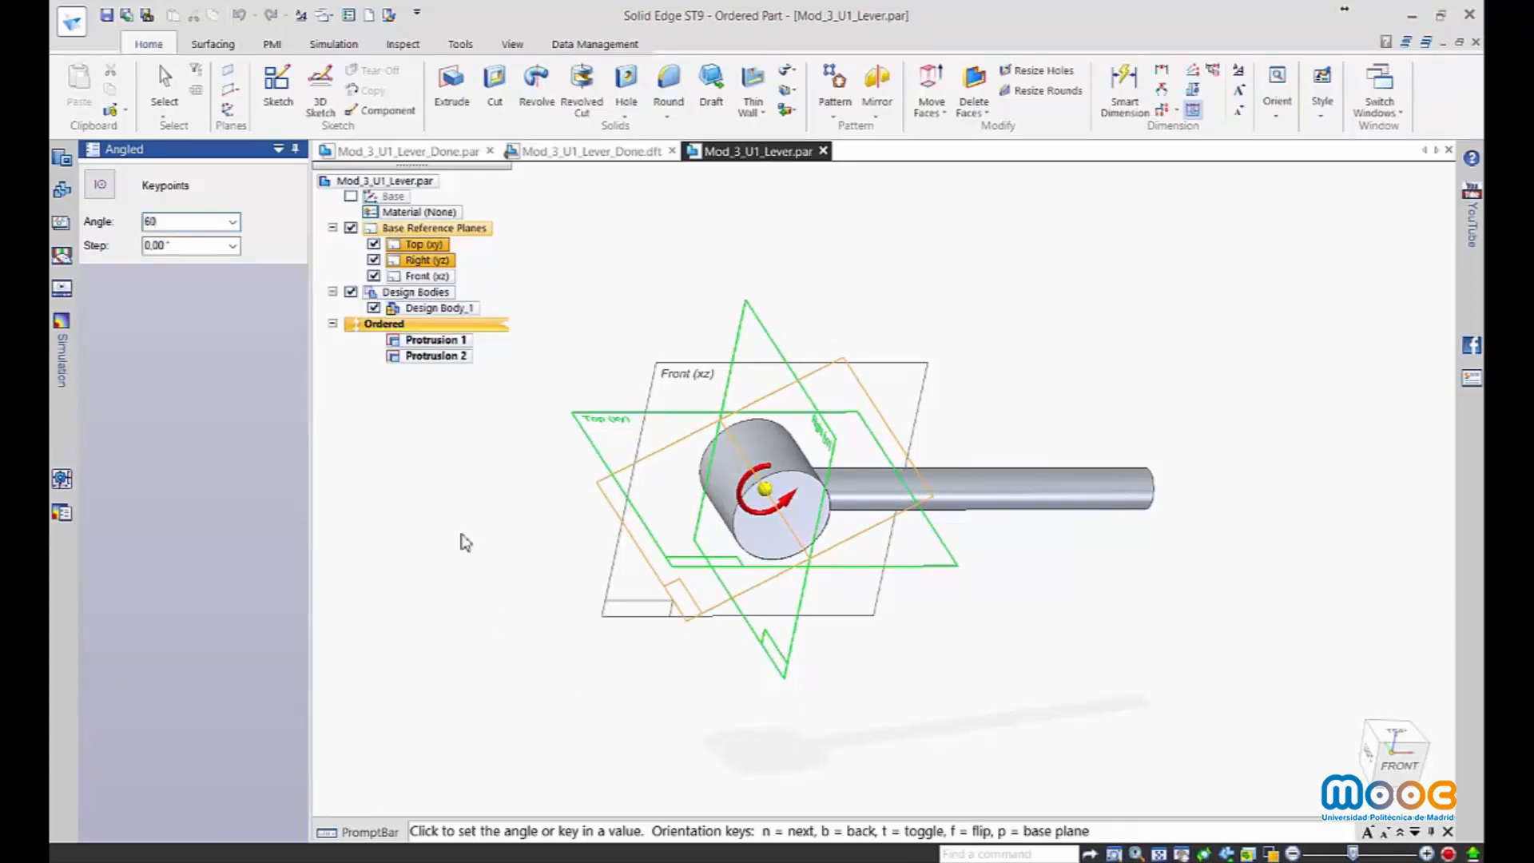
{"action": "key", "text": "Return"}
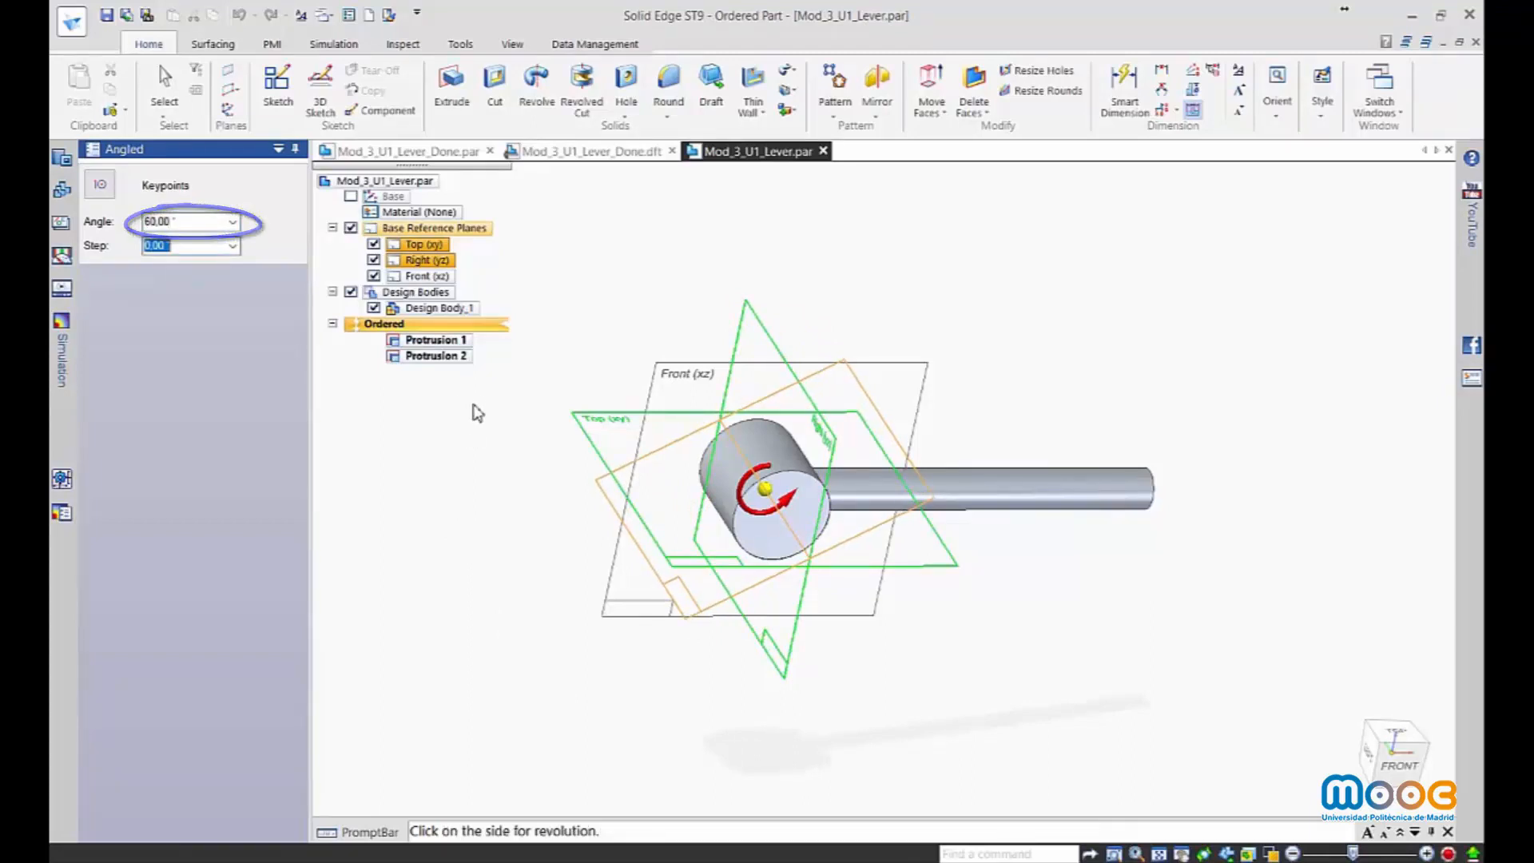
{"action": "left_click", "coordinate": [527, 421]}
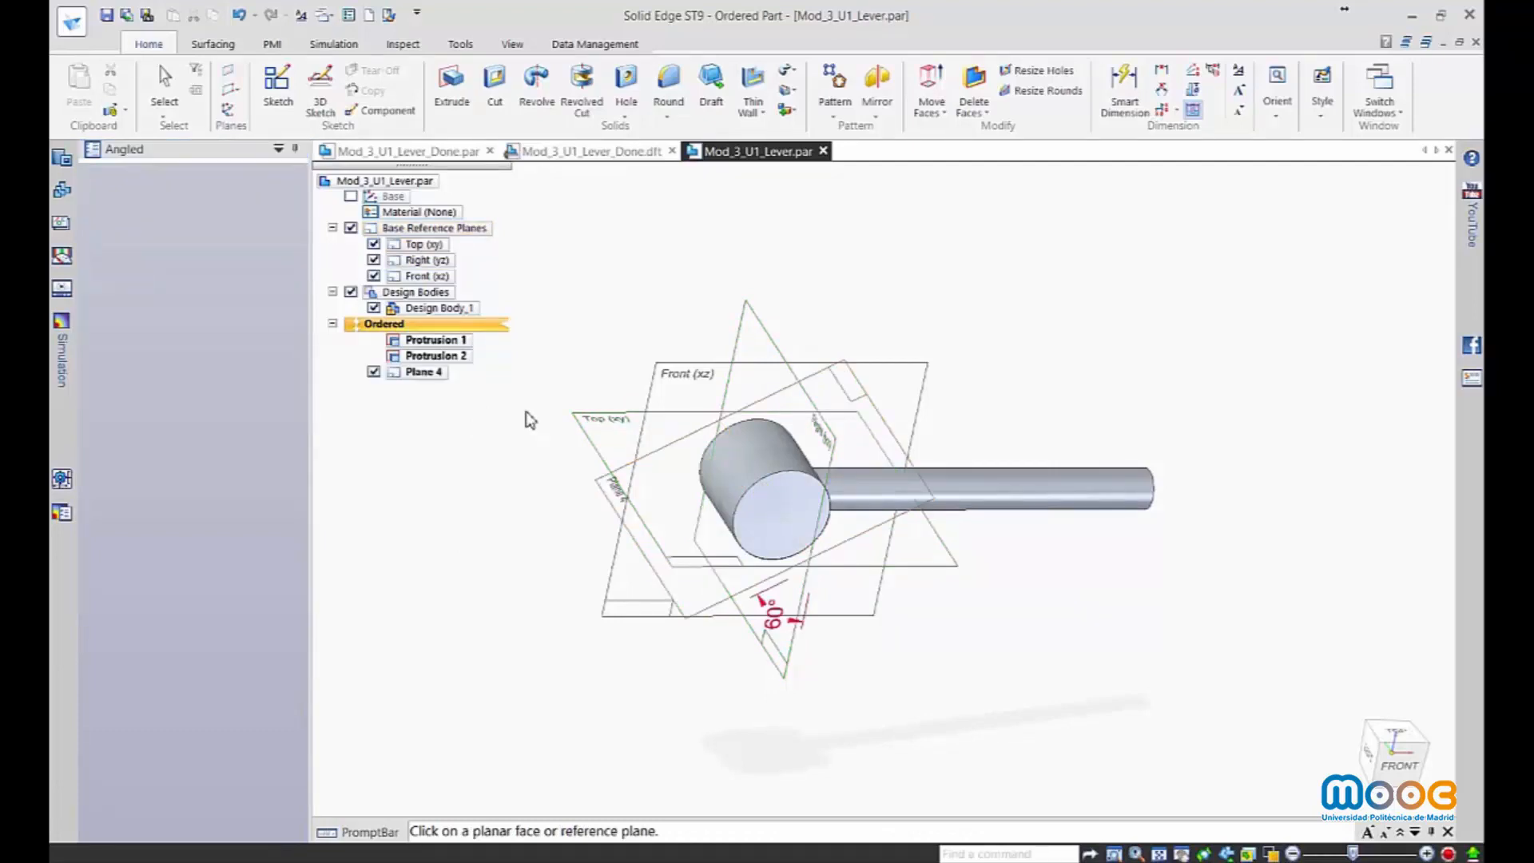
Start an extrusion on the new angled plane and draw a construction line across the hub between the midpoints of its side edges.
{"action": "left_click", "coordinate": [452, 81]}
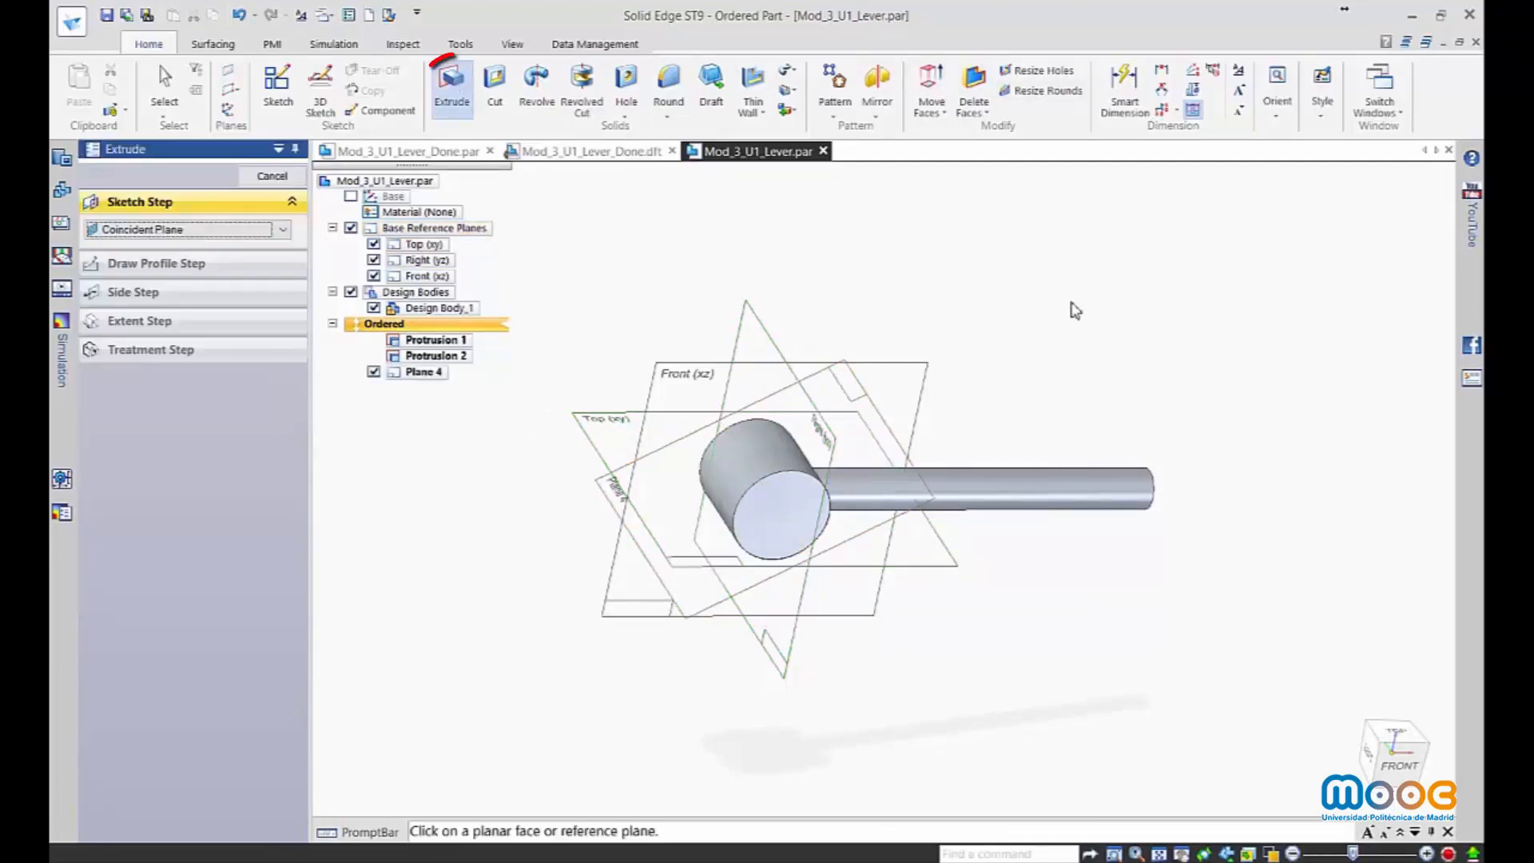
{"action": "left_click", "coordinate": [867, 394]}
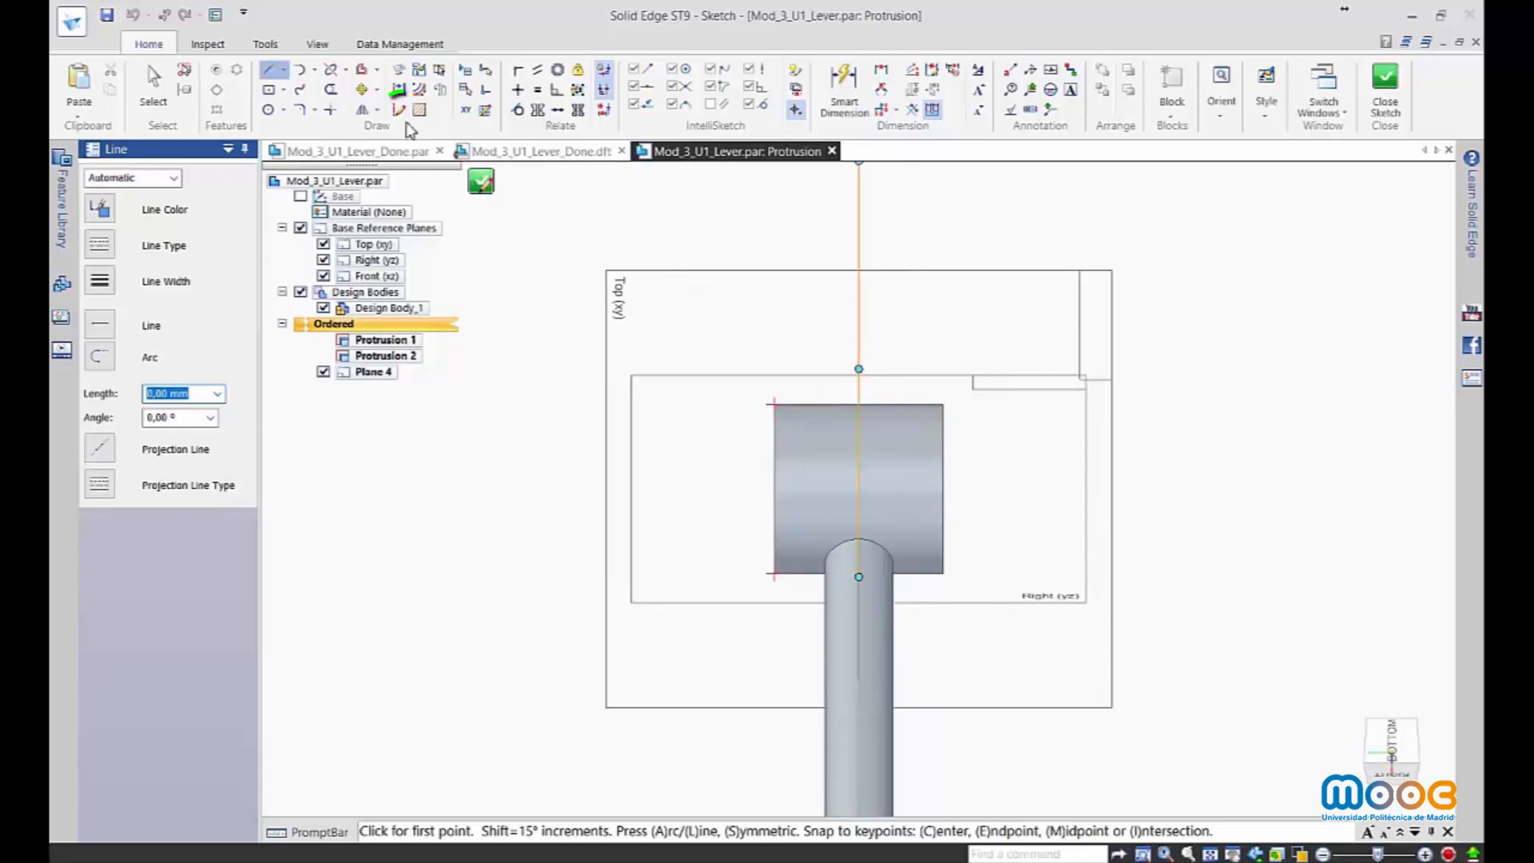
{"action": "left_click", "coordinate": [398, 109]}
{"action": "left_click", "coordinate": [775, 490]}
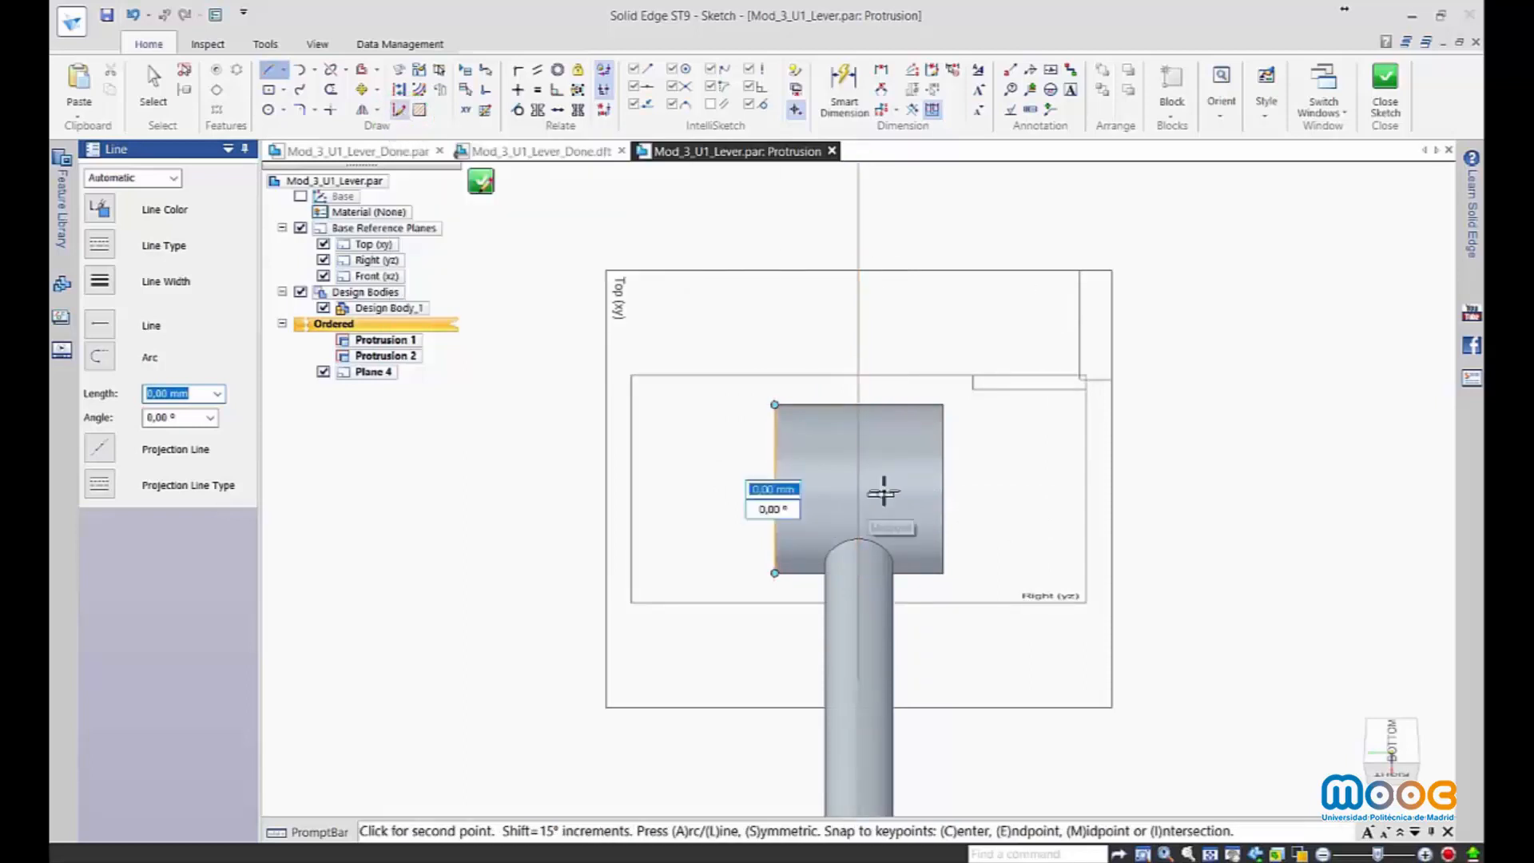
{"action": "left_click", "coordinate": [944, 489]}
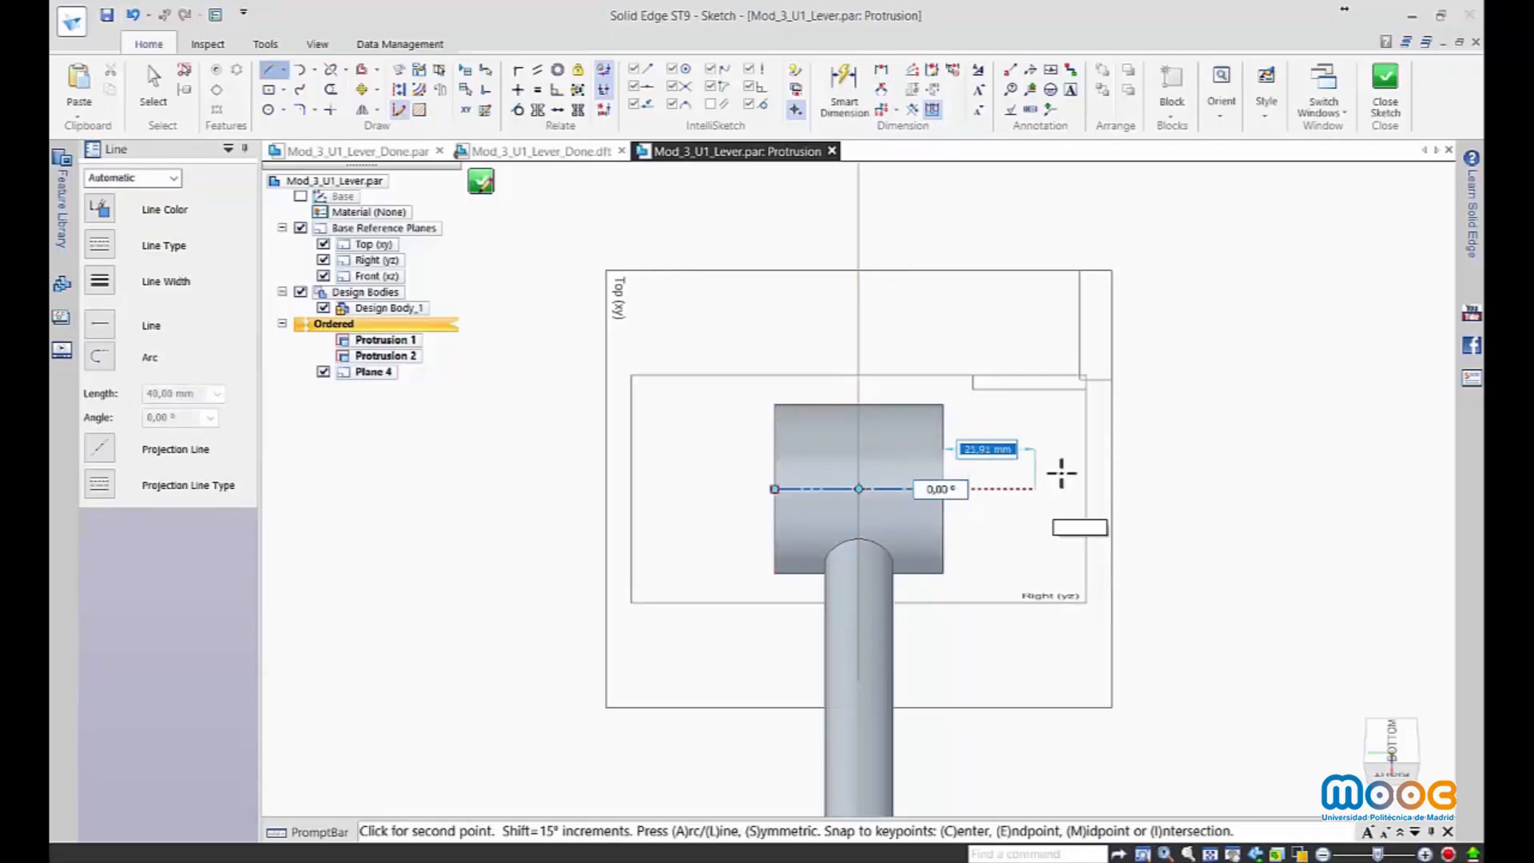
{"action": "right_click", "coordinate": [701, 436]}
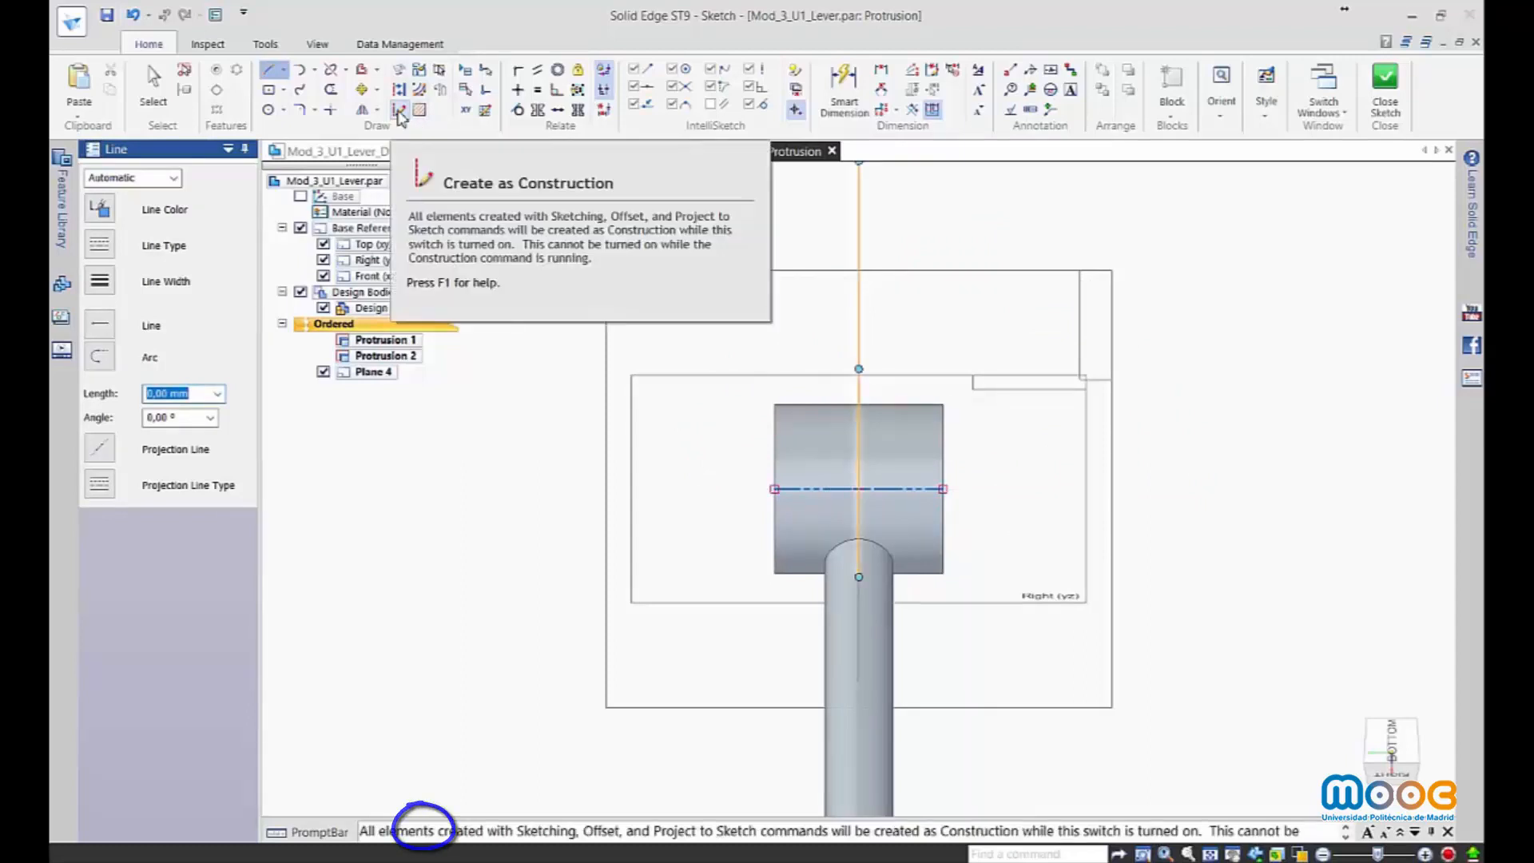
Sketch a regular 20 mm diameter circle on the construction line's midpoint and extrude it 70 mm upward from the hub as the angled arm.
{"action": "left_click", "coordinate": [399, 111]}
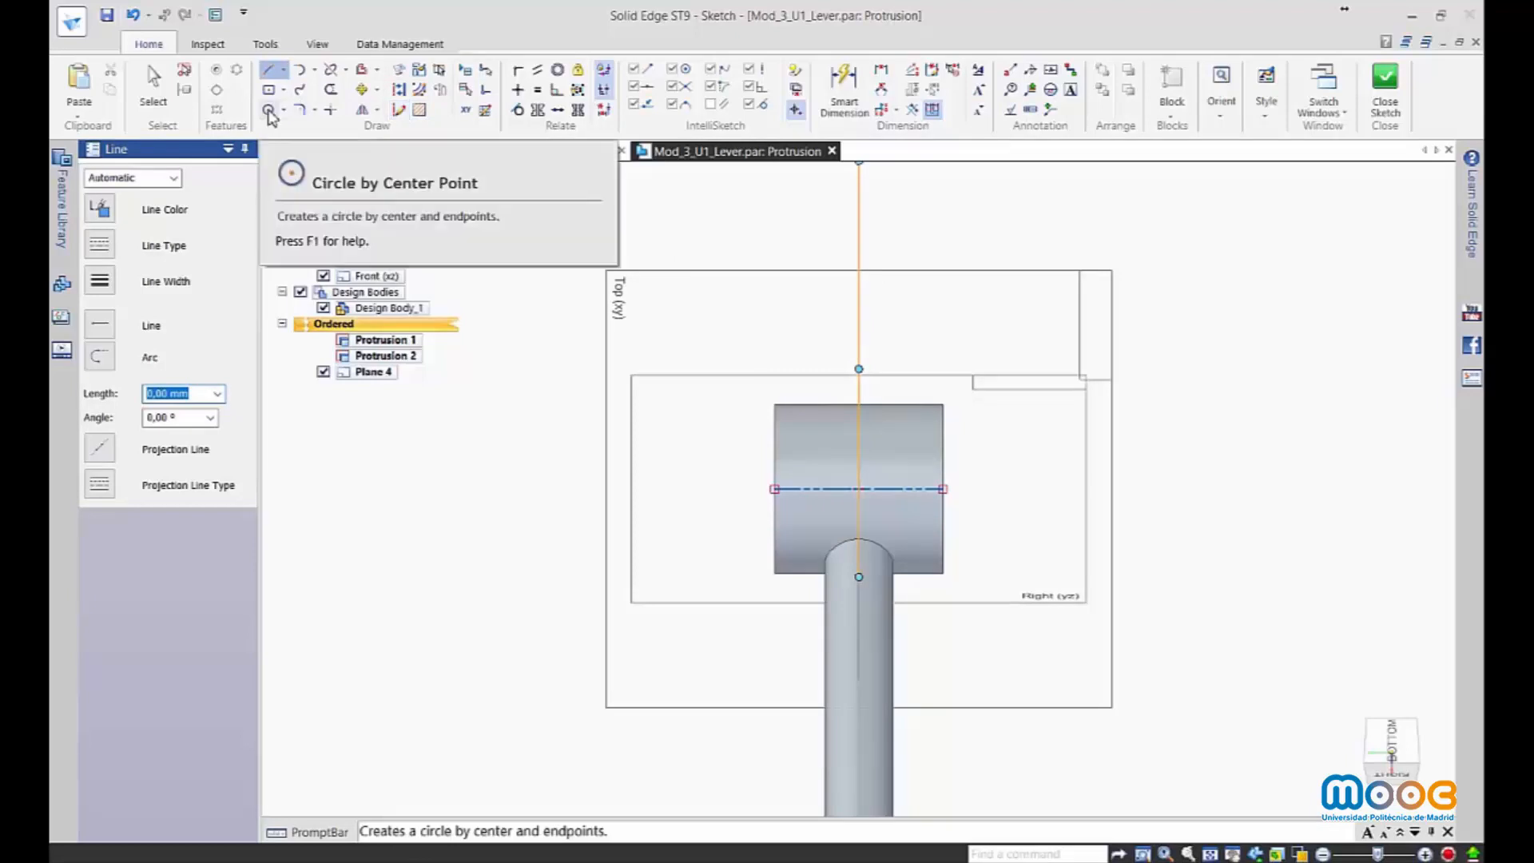
{"action": "left_click", "coordinate": [269, 111]}
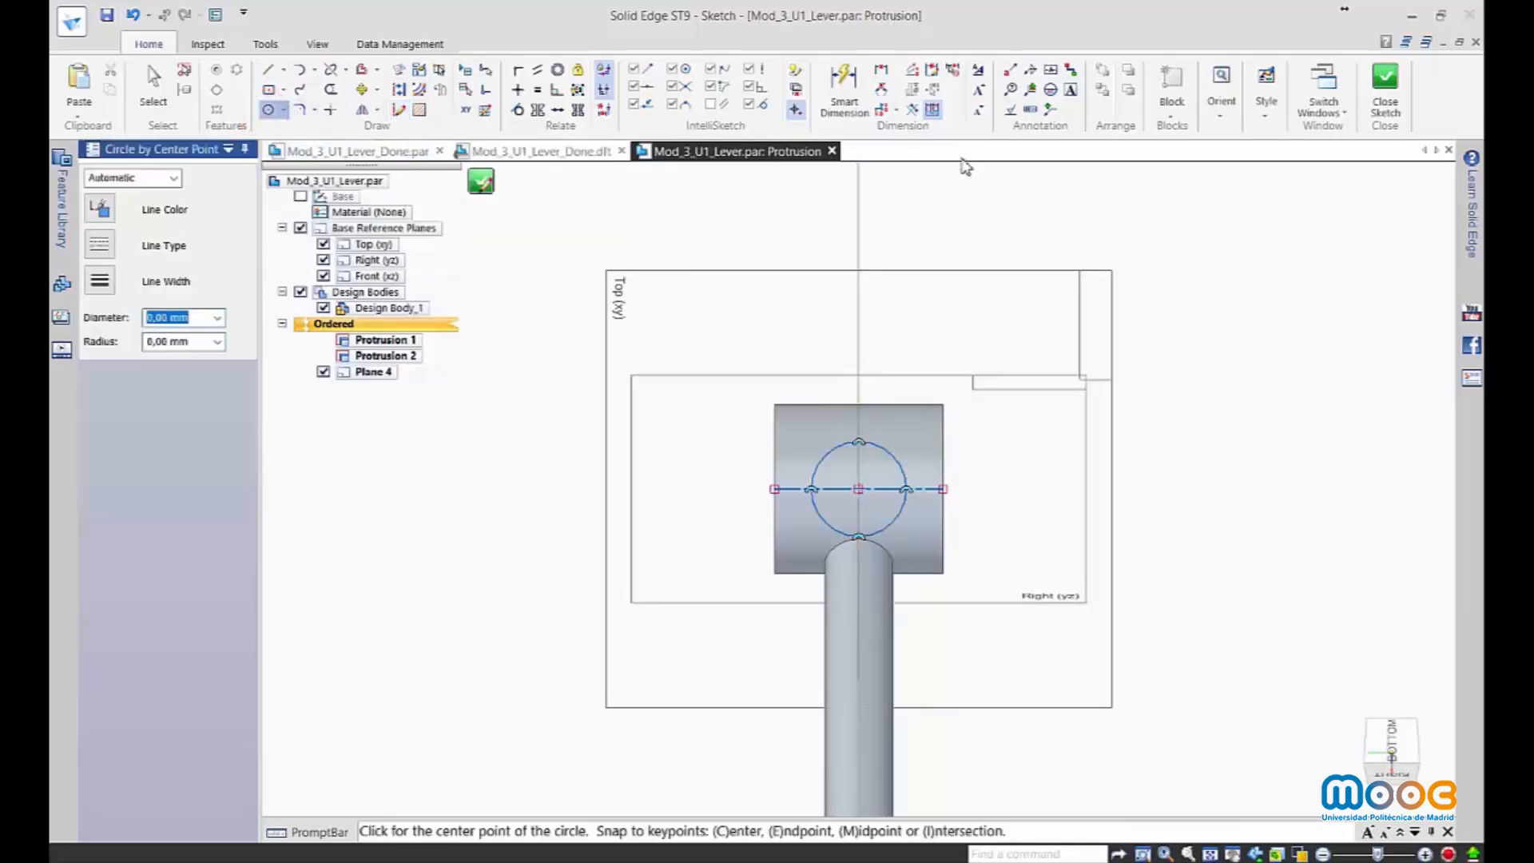
{"action": "left_click", "coordinate": [845, 89]}
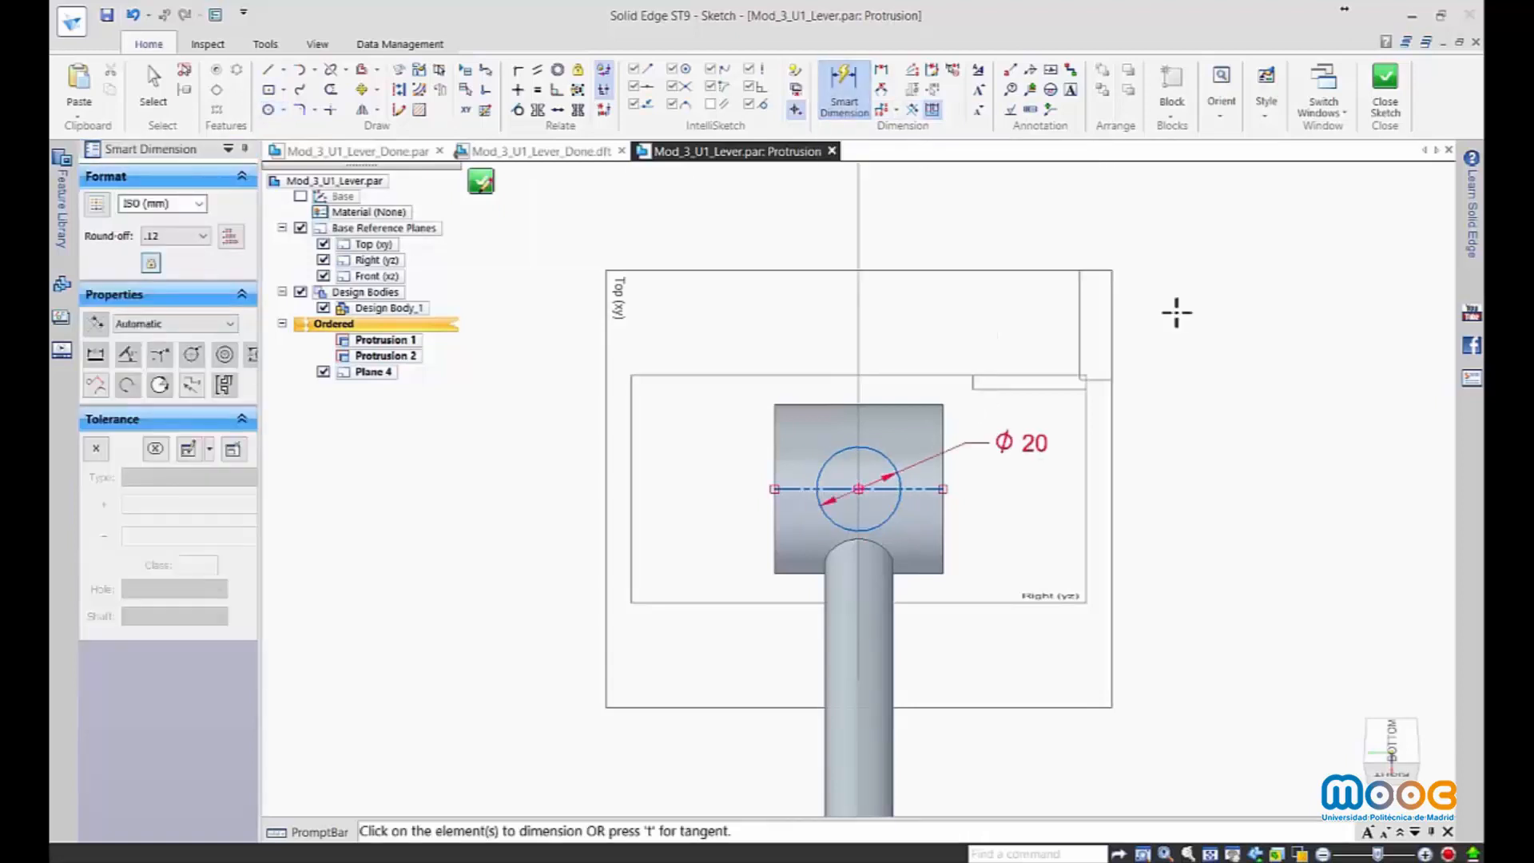
{"action": "left_click", "coordinate": [1391, 80]}
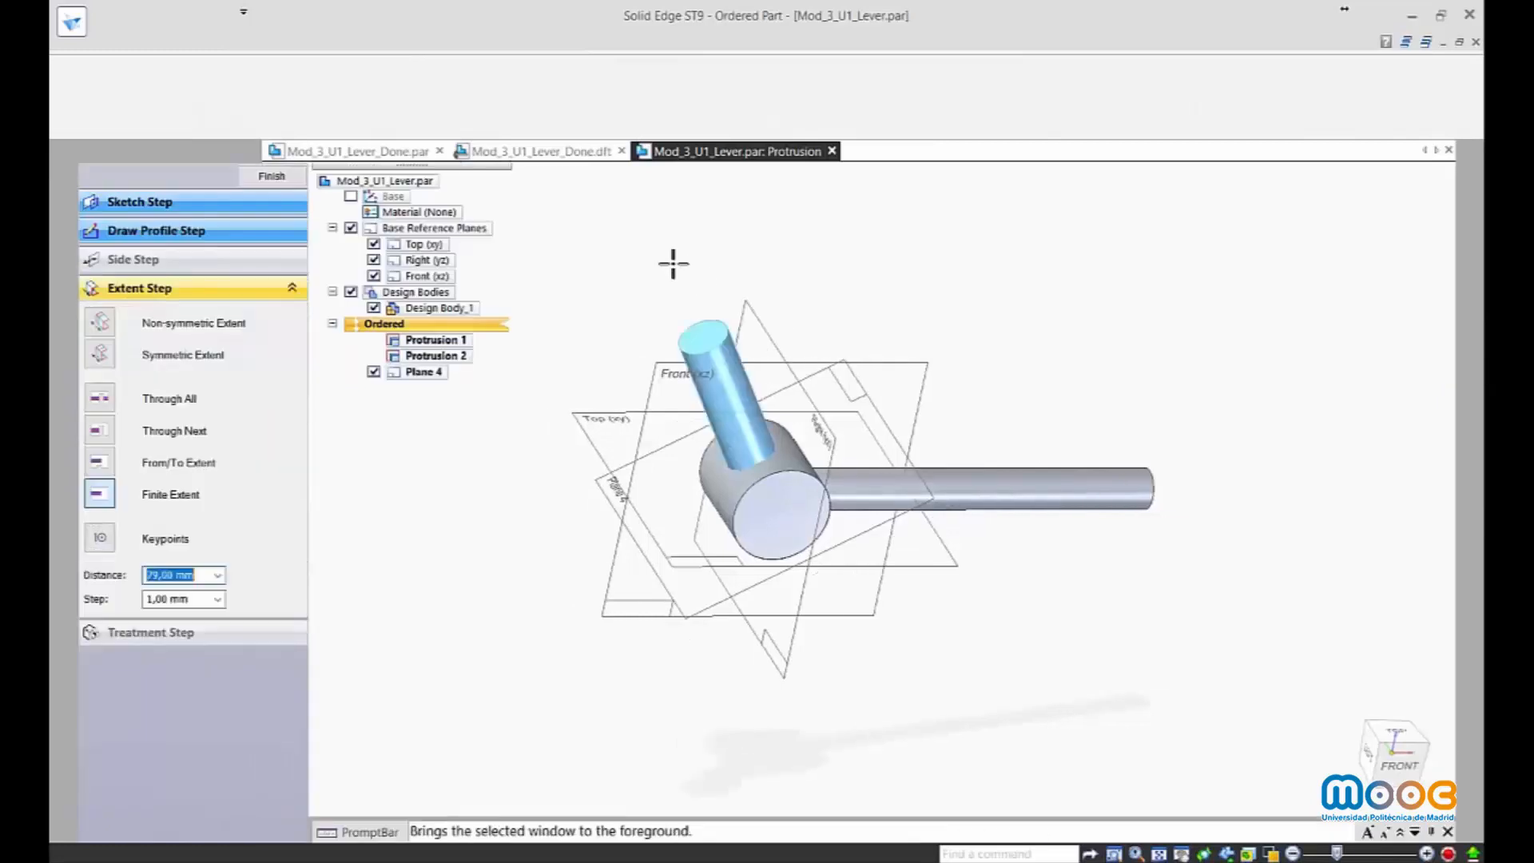
{"action": "key", "text": "Tab"}
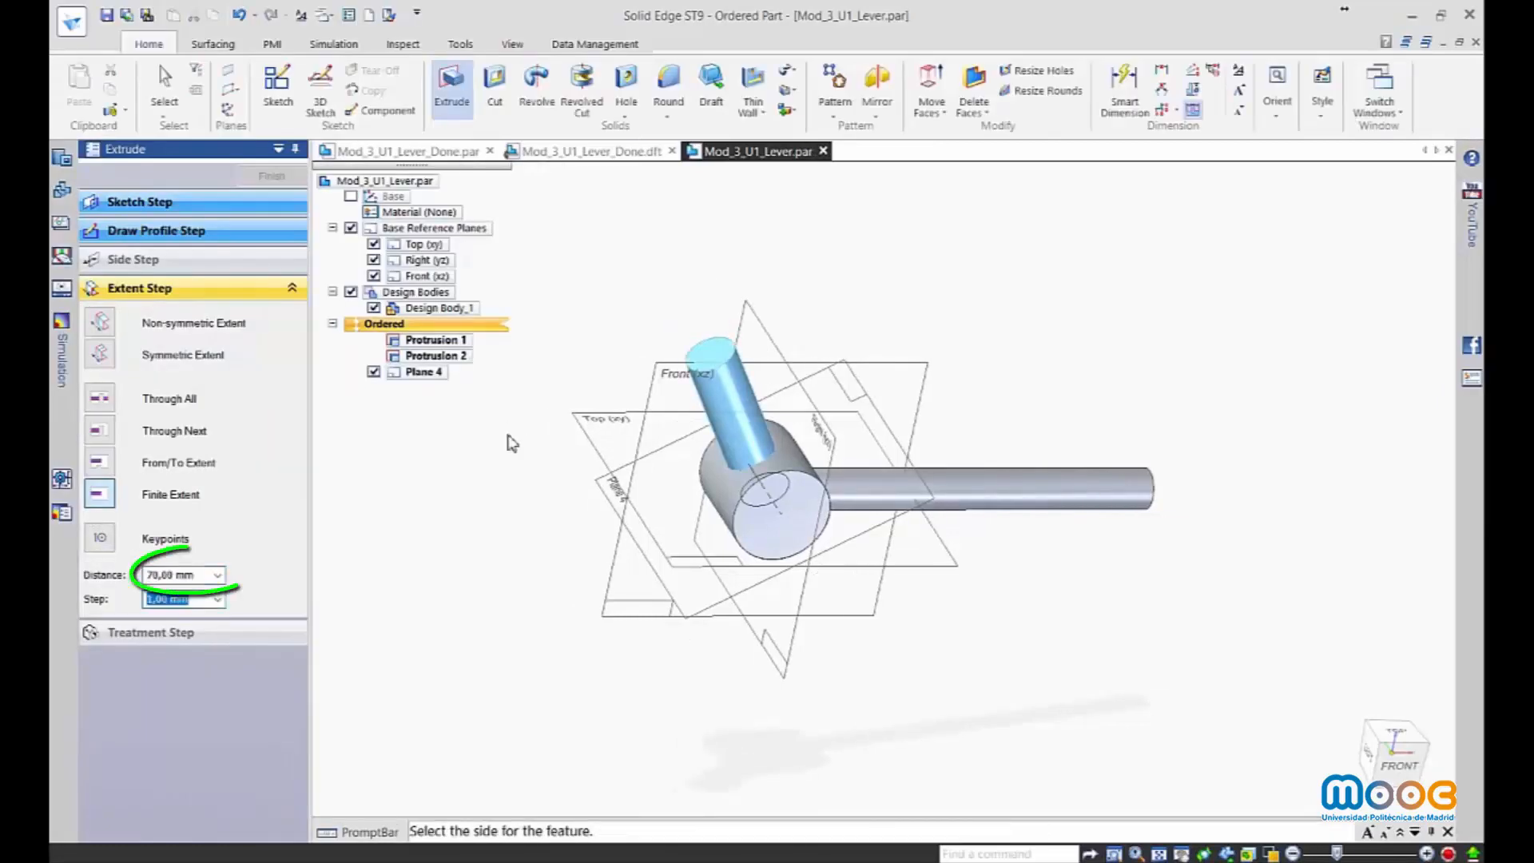
{"action": "left_click", "coordinate": [511, 438]}
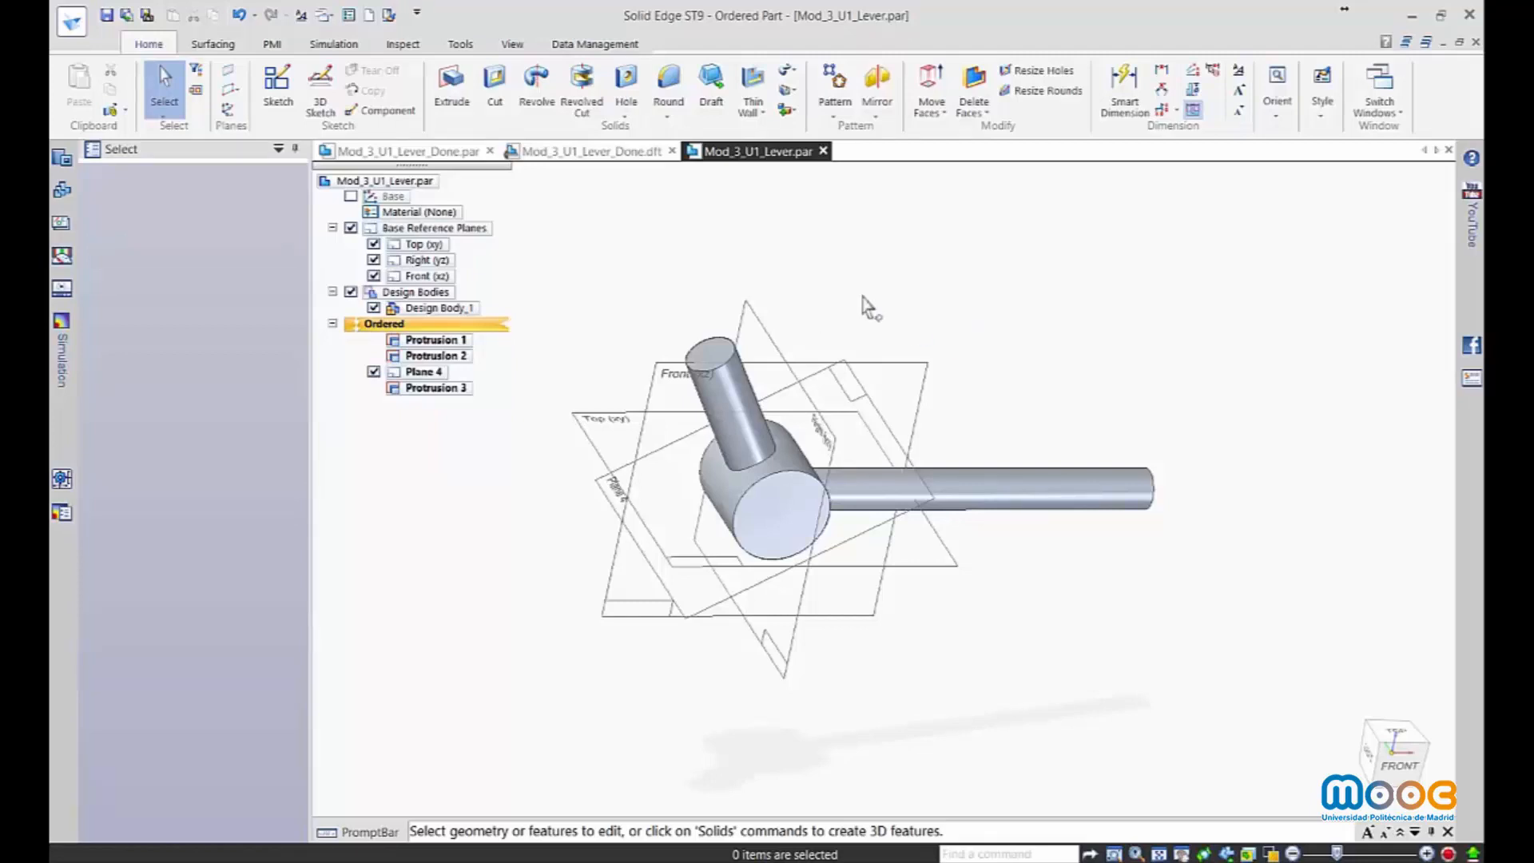
Start an extrusion on the Front (xz) plane with a circle centred on the midpoint of the angled arm's end edge, 25 mm in diameter.
{"action": "left_click", "coordinate": [452, 84]}
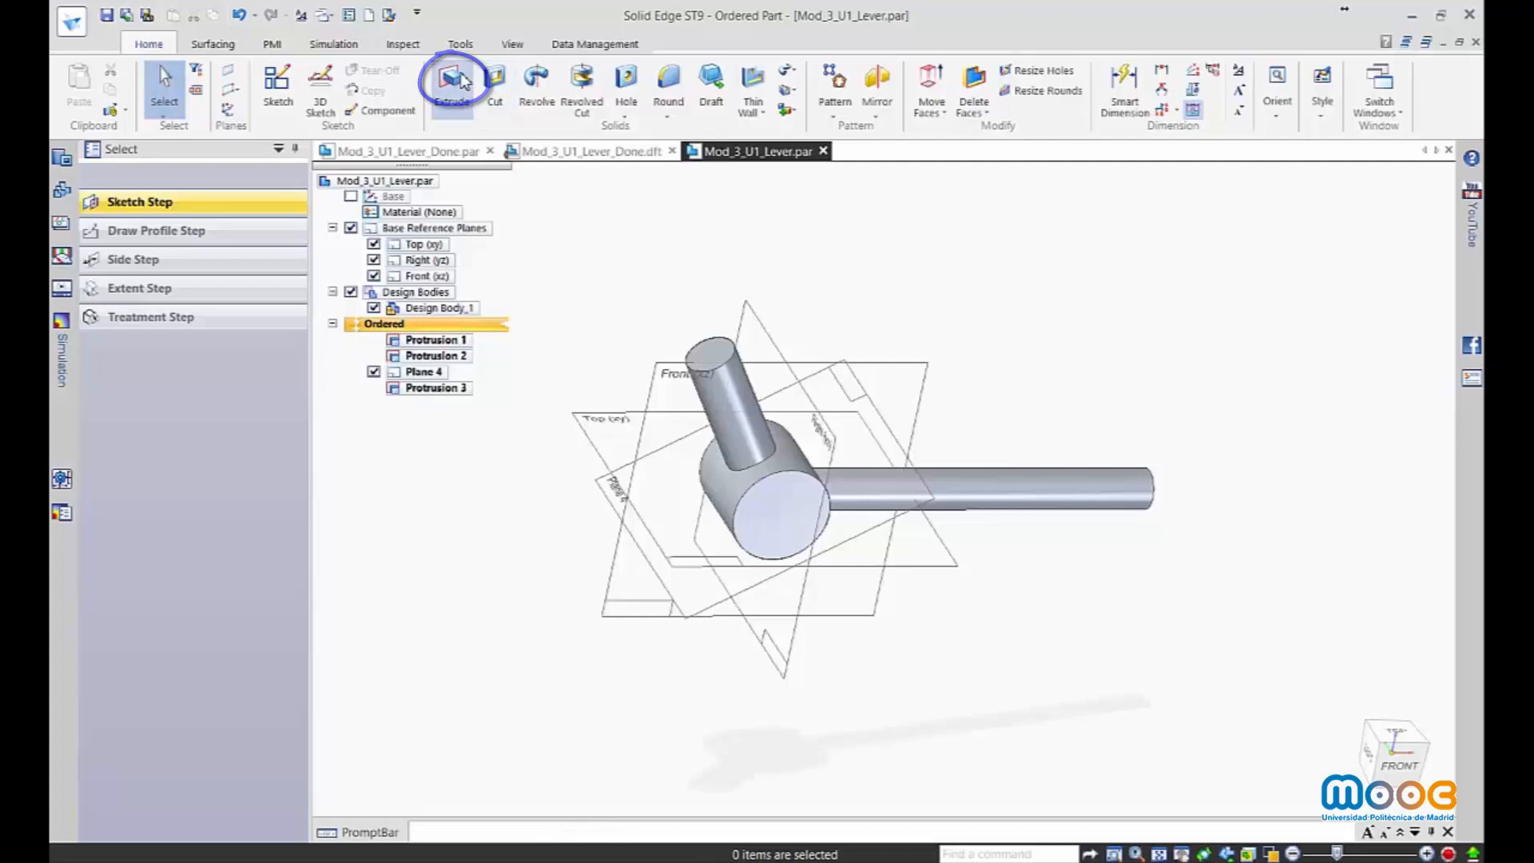
{"action": "left_click", "coordinate": [916, 365]}
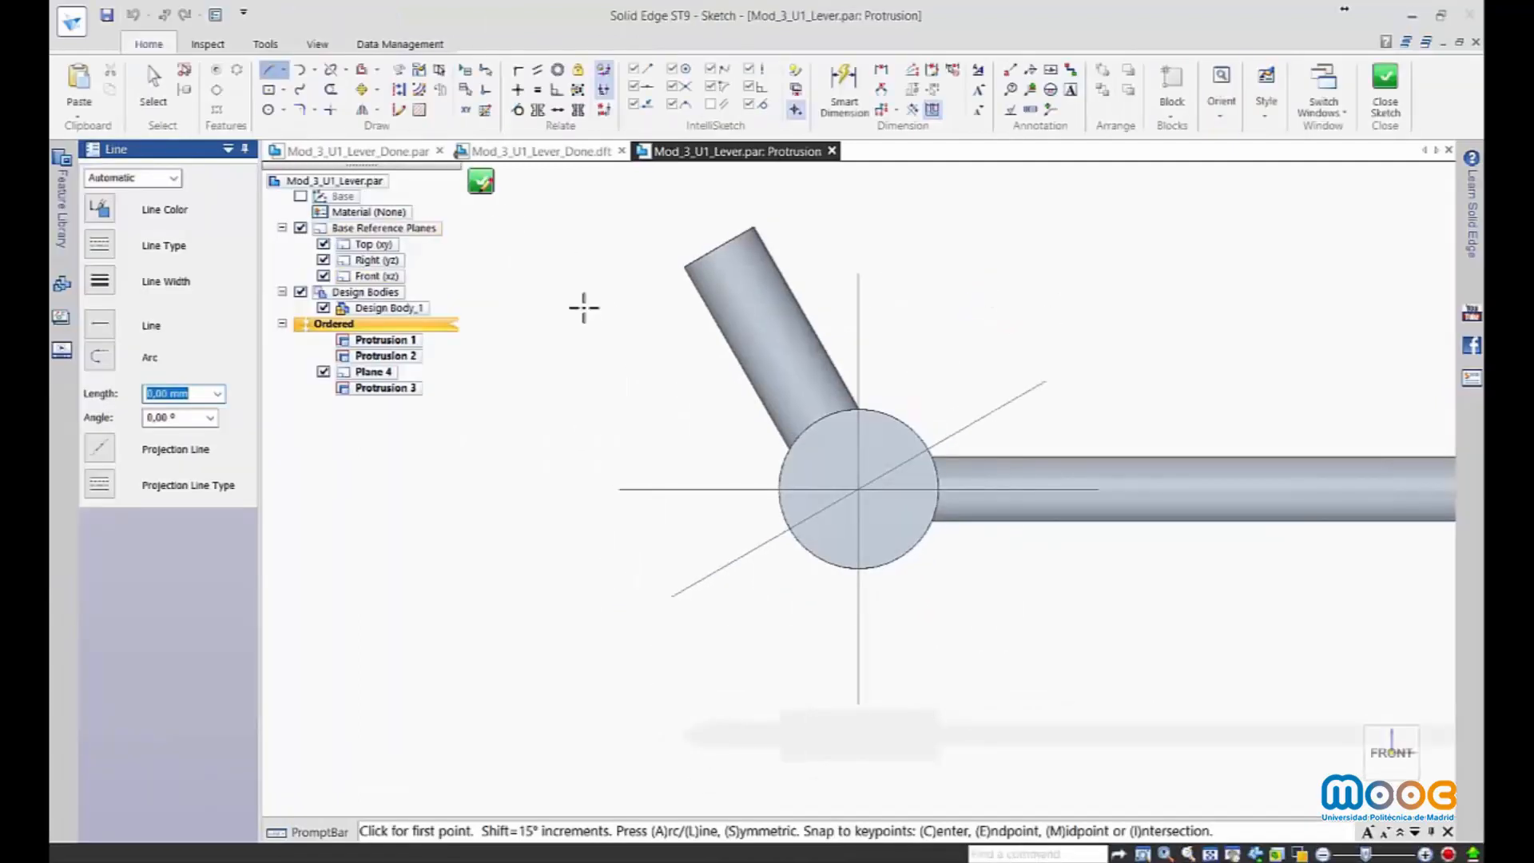
{"action": "left_click", "coordinate": [269, 109]}
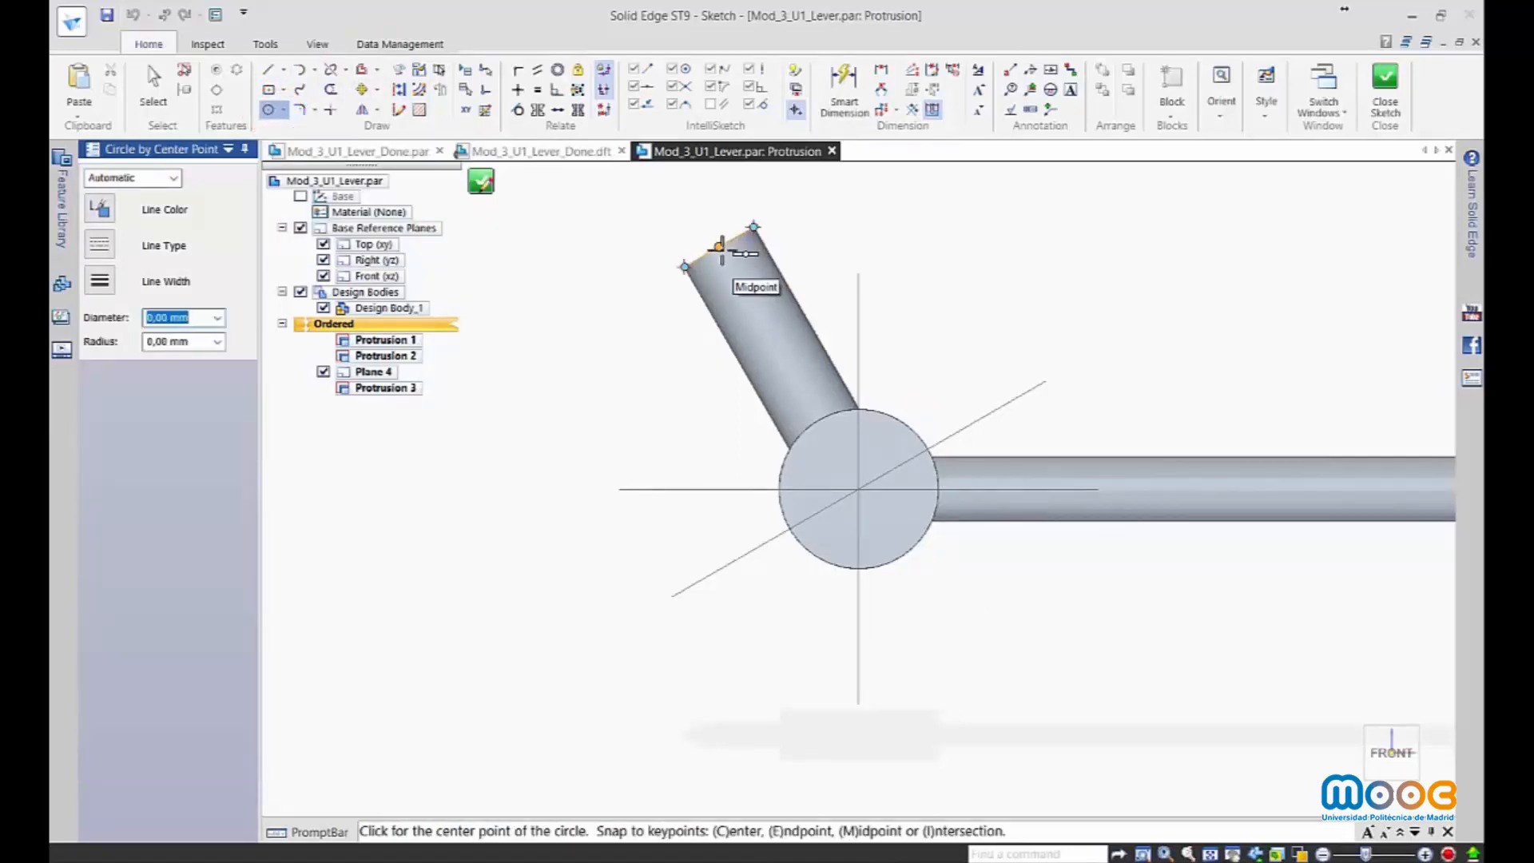
{"action": "left_click", "coordinate": [721, 246]}
{"action": "left_click", "coordinate": [782, 234]}
{"action": "left_click", "coordinate": [844, 88]}
{"action": "left_click", "coordinate": [774, 210]}
{"action": "left_click", "coordinate": [834, 206]}
{"action": "type", "text": "25"}
{"action": "key", "text": "Return"}
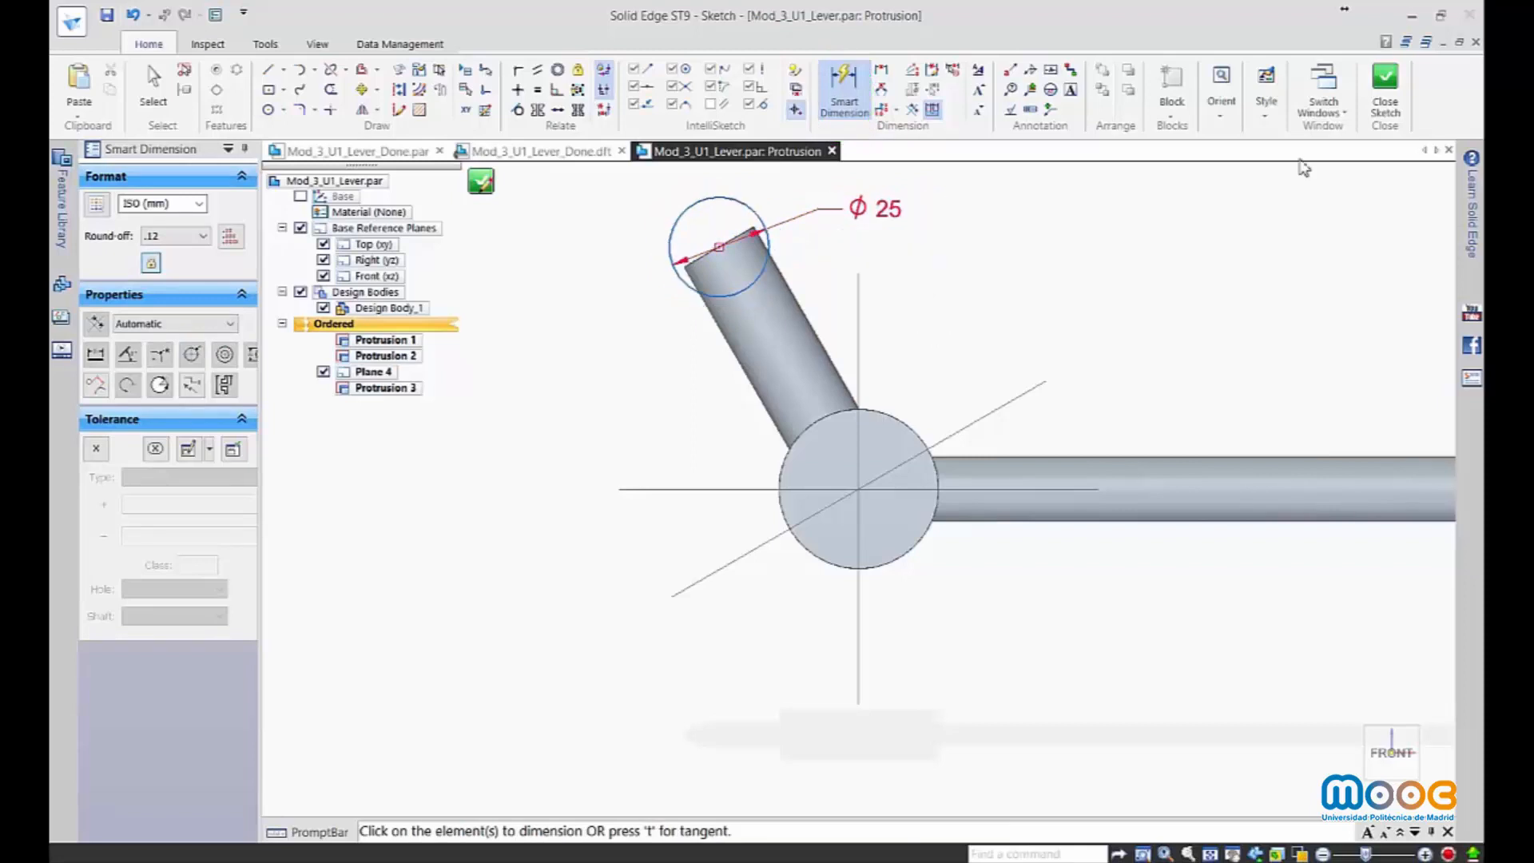
Extrude the 25 mm circle with a symmetric extent, finish the feature, and save the part.
{"action": "left_click", "coordinate": [1385, 87]}
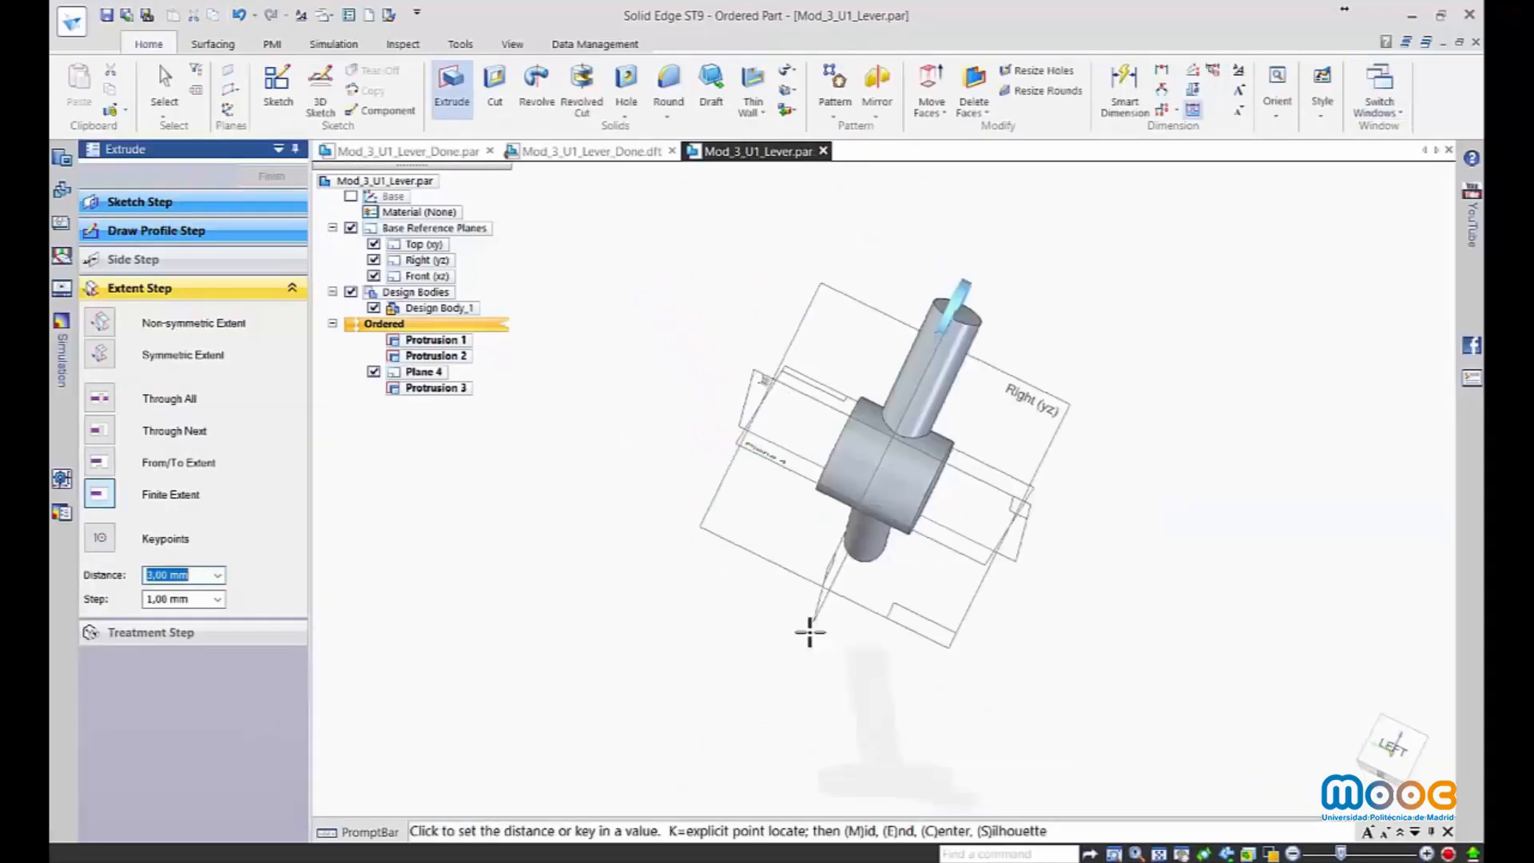
{"action": "left_click", "coordinate": [100, 357]}
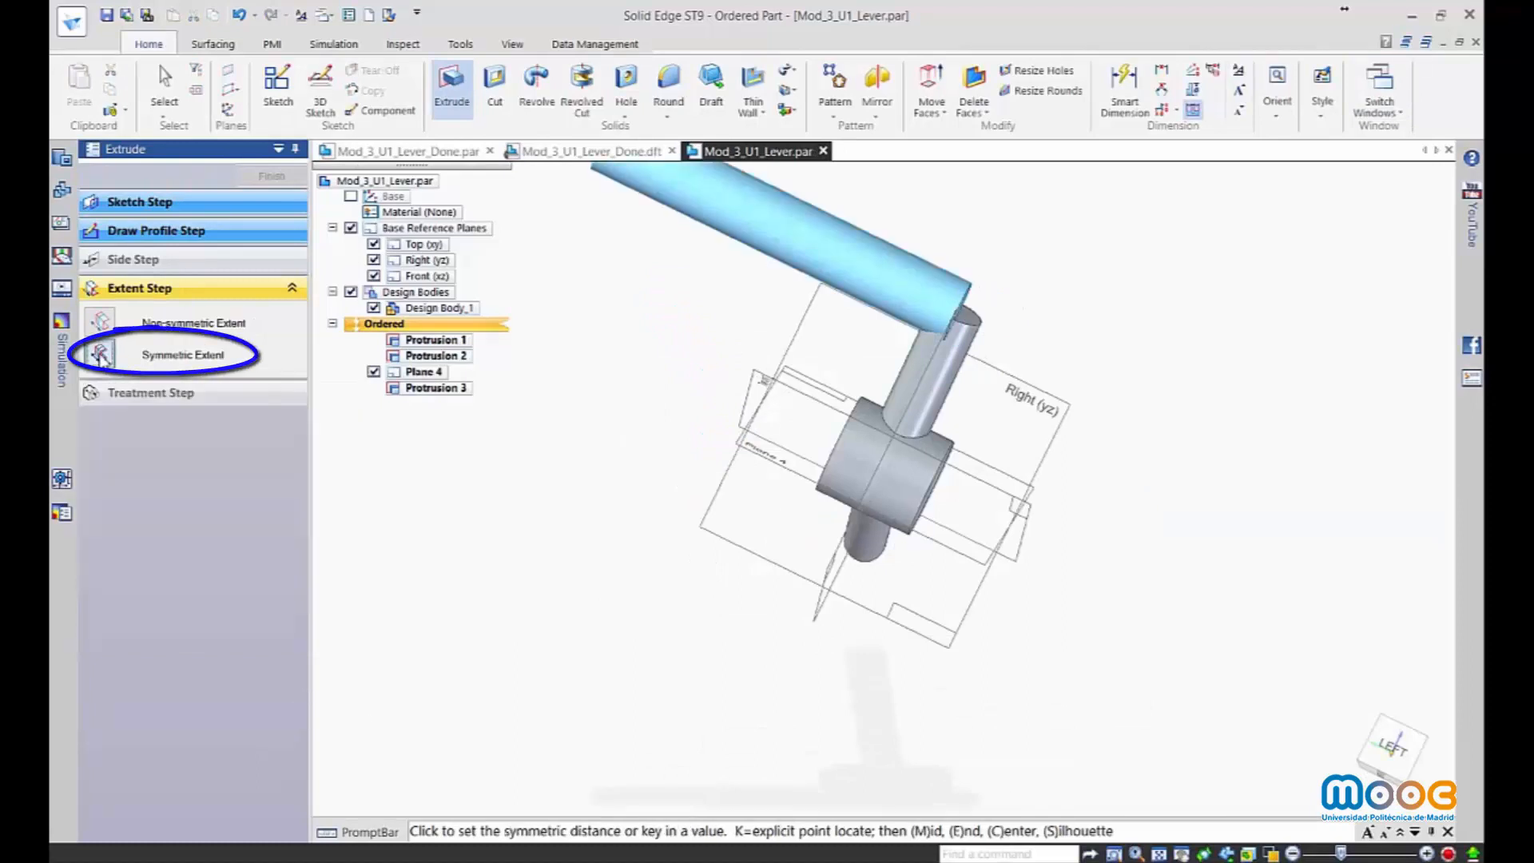
{"action": "left_click", "coordinate": [979, 211]}
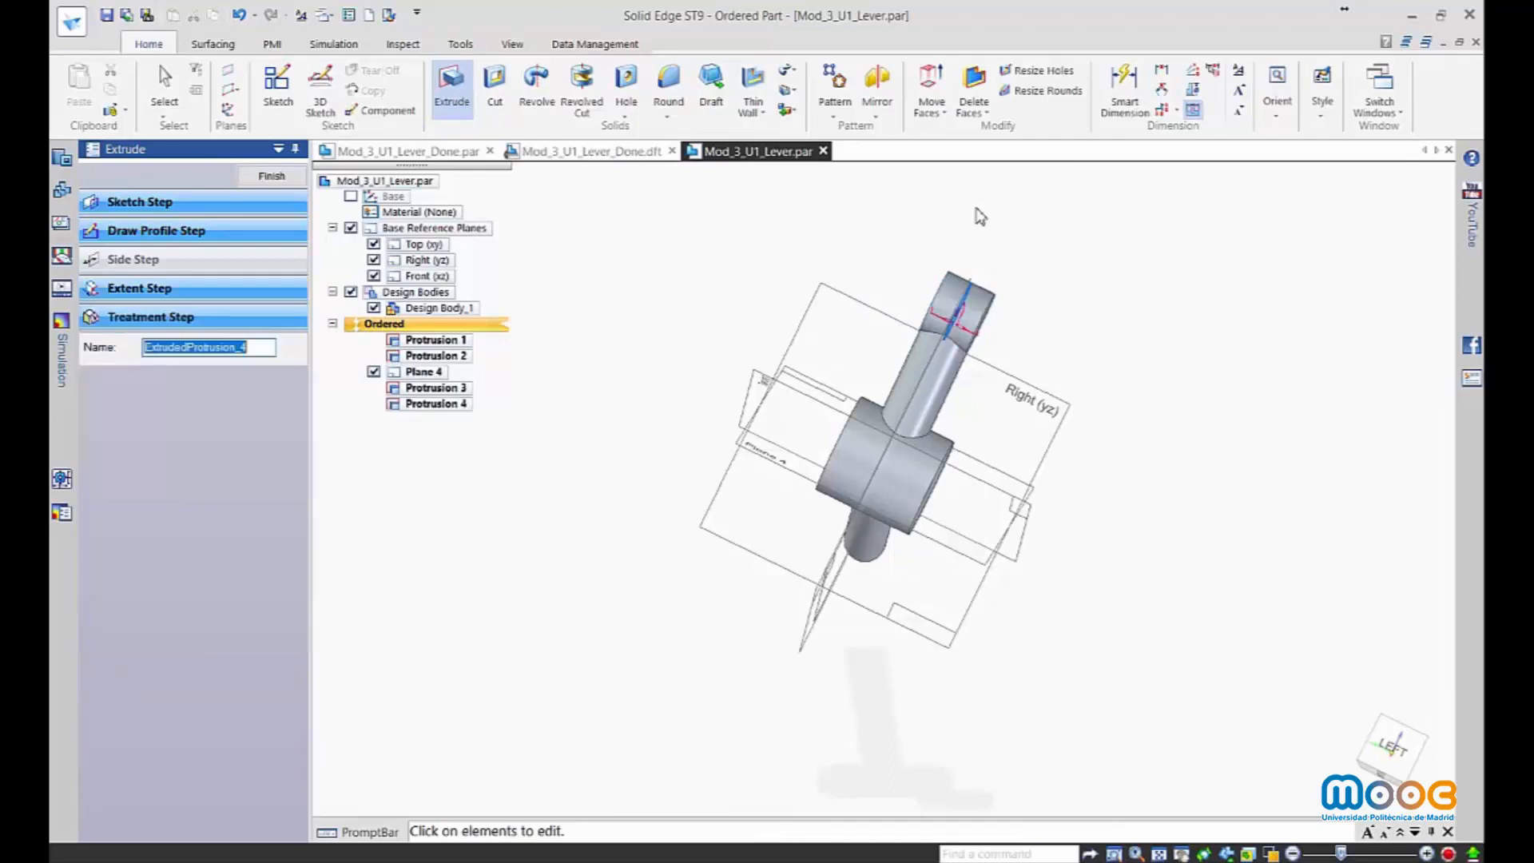
{"action": "middle_click_drag", "start_coordinate": [1191, 328], "coordinate": [986, 332]}
{"action": "middle_click_drag", "start_coordinate": [986, 332], "coordinate": [977, 334]}
{"action": "left_click", "coordinate": [272, 176]}
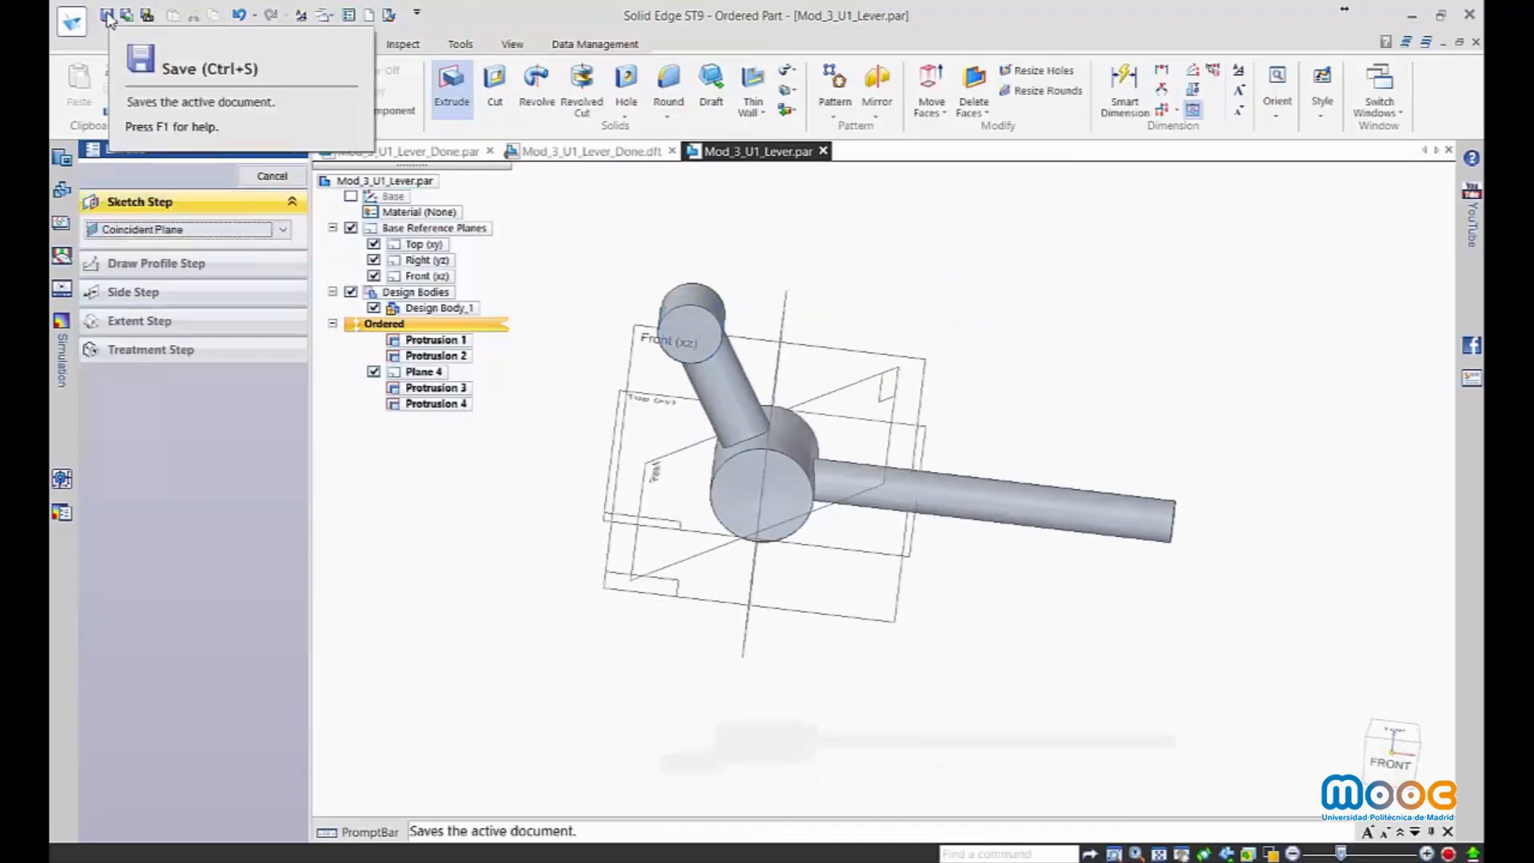
{"action": "left_click", "coordinate": [110, 21]}
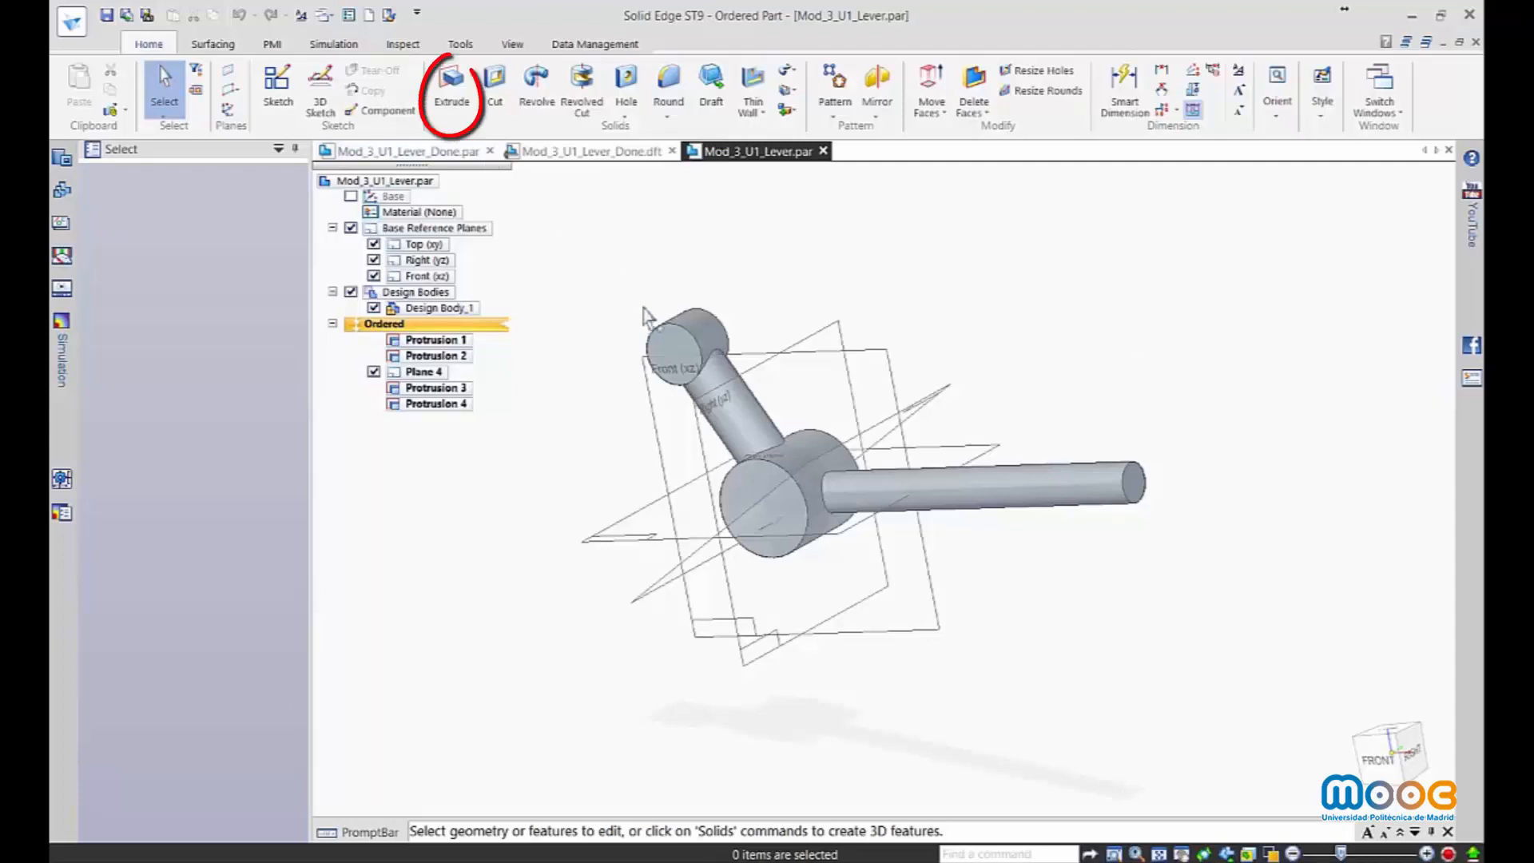
Start an extrusion on the end face of the 16 mm rod with a circle centred on it, and set its diameter to 8 mm.
{"action": "left_click", "coordinate": [450, 80]}
{"action": "left_click", "coordinate": [1138, 491]}
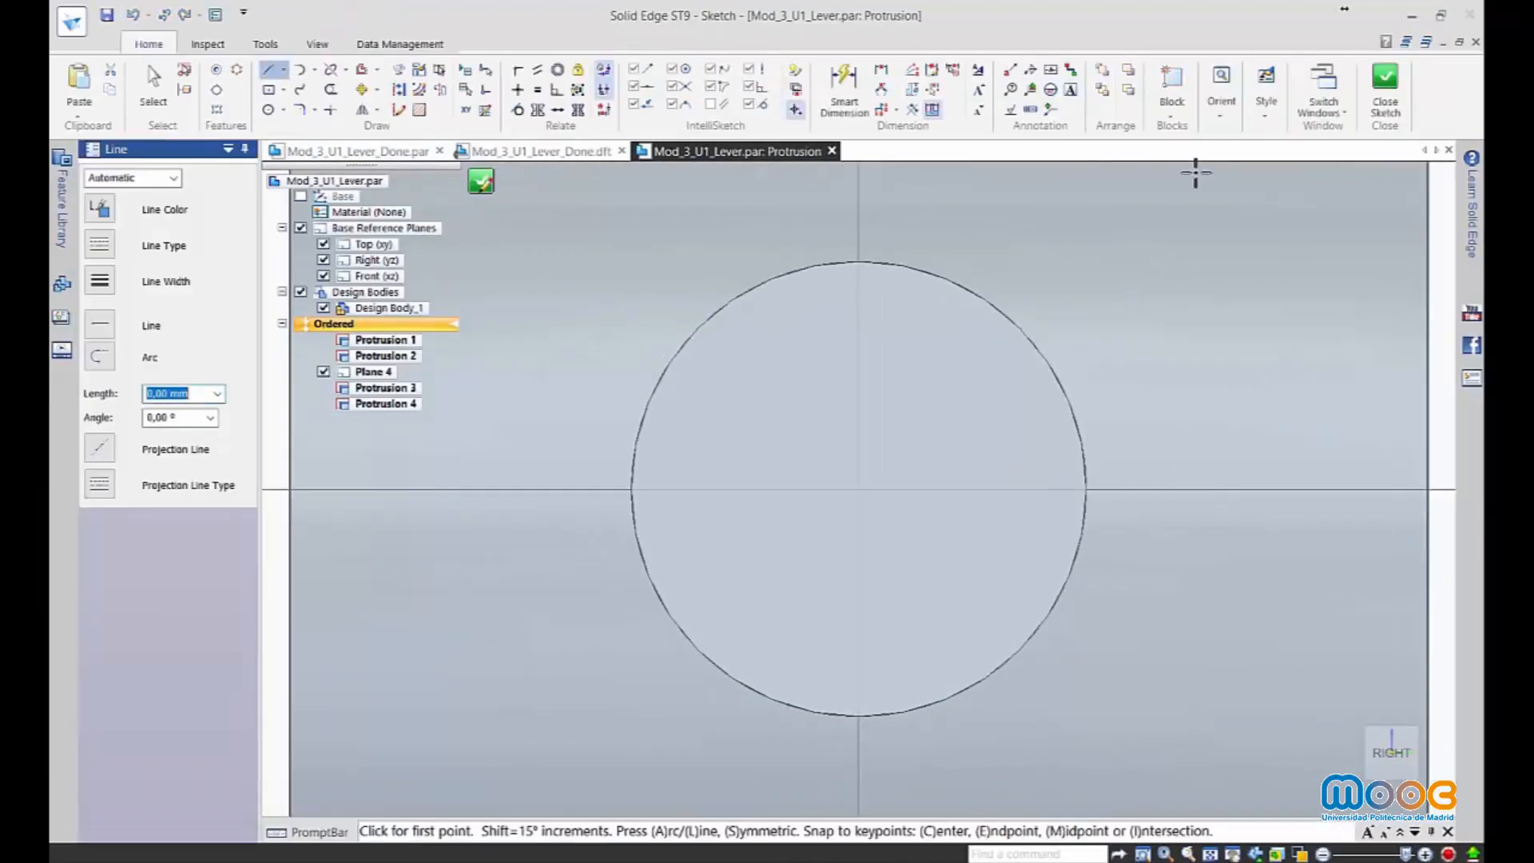
{"action": "left_click", "coordinate": [268, 111]}
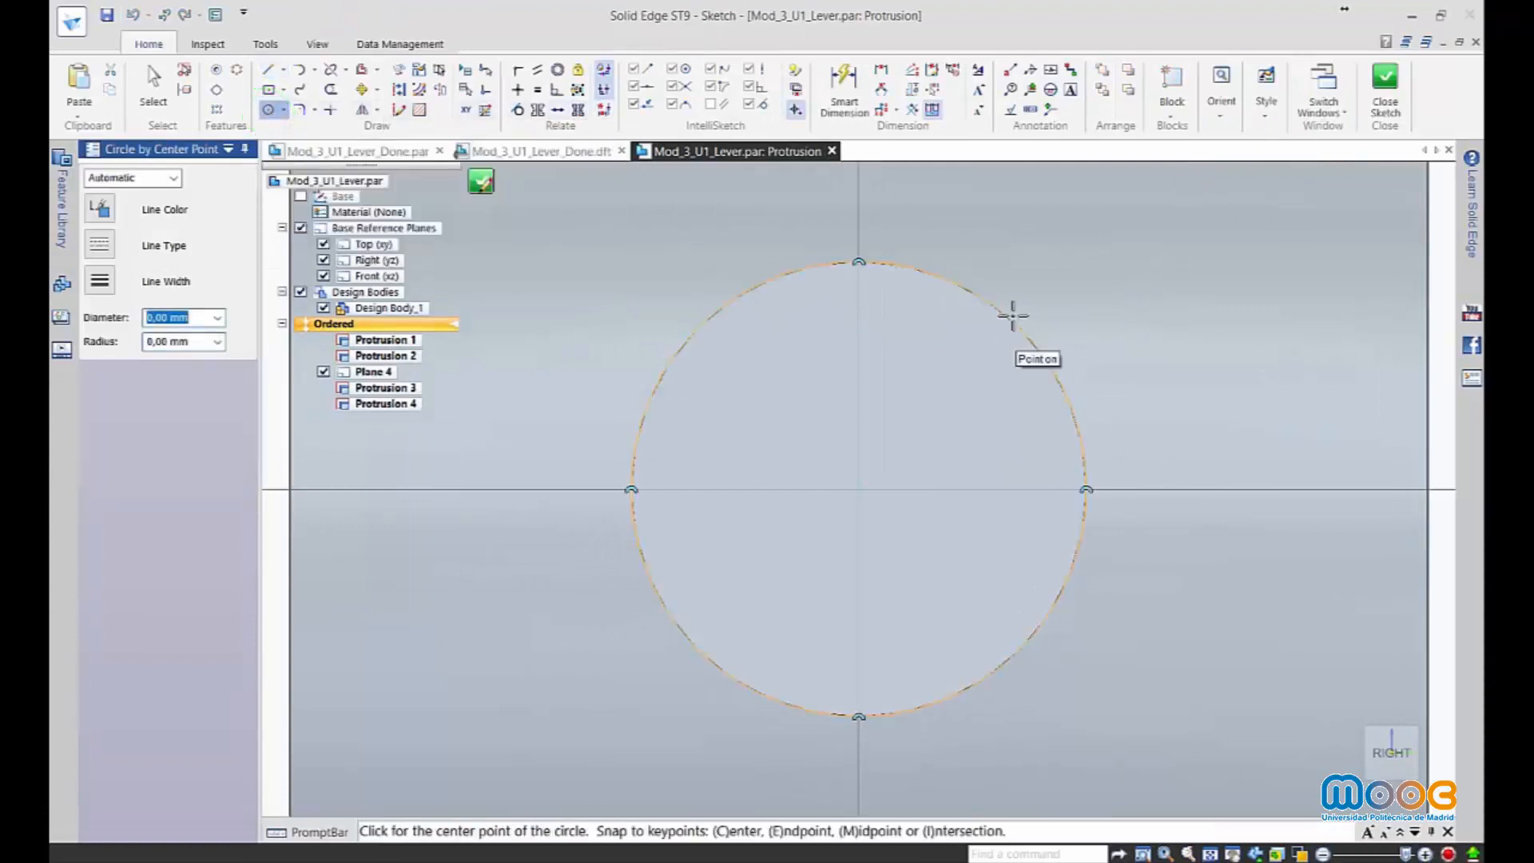
{"action": "left_click", "coordinate": [860, 489]}
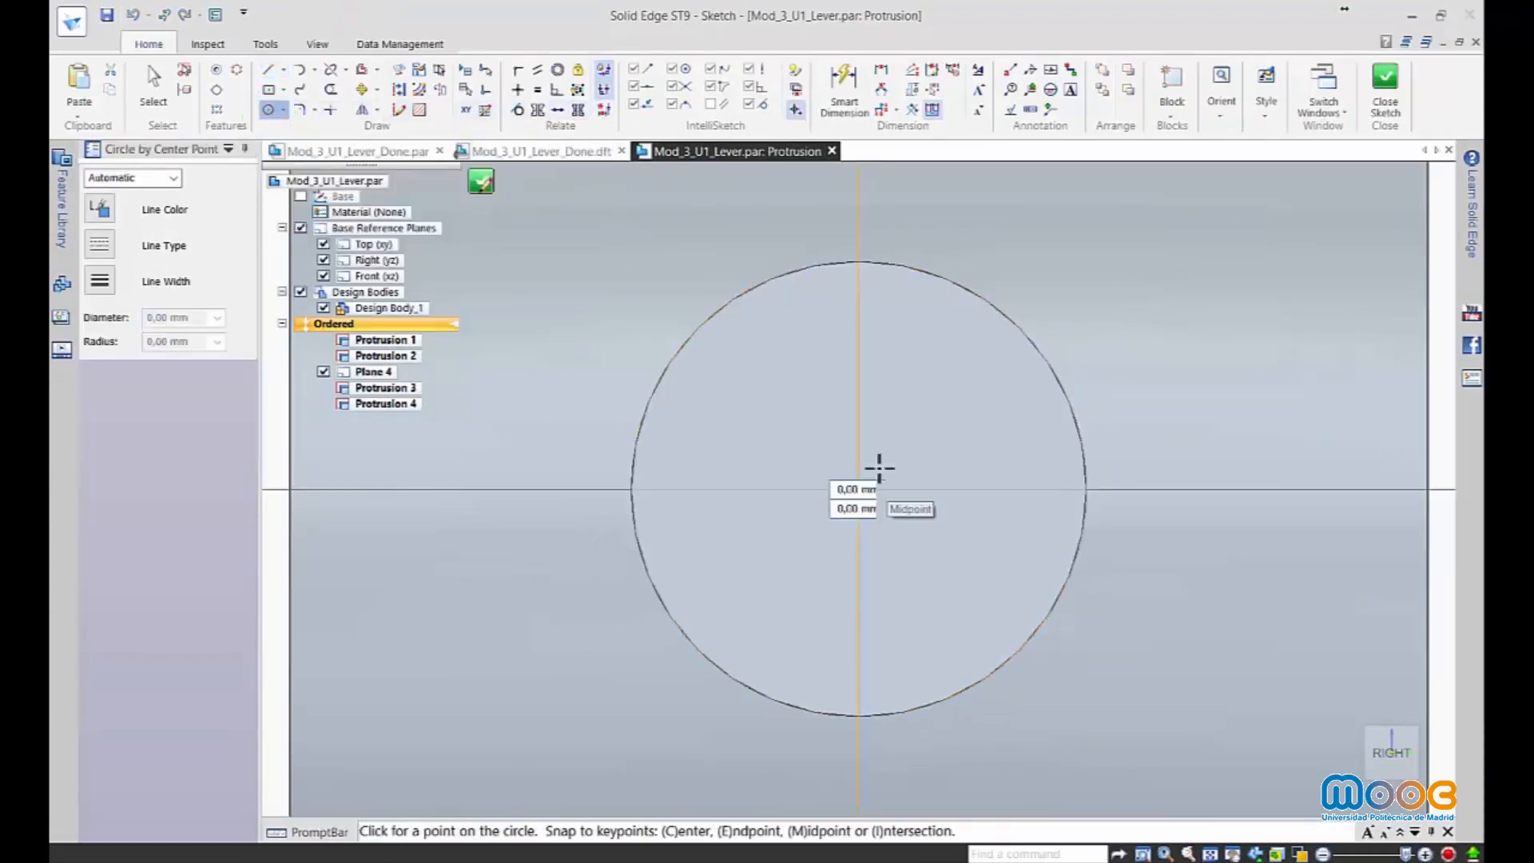
{"action": "left_click", "coordinate": [977, 463]}
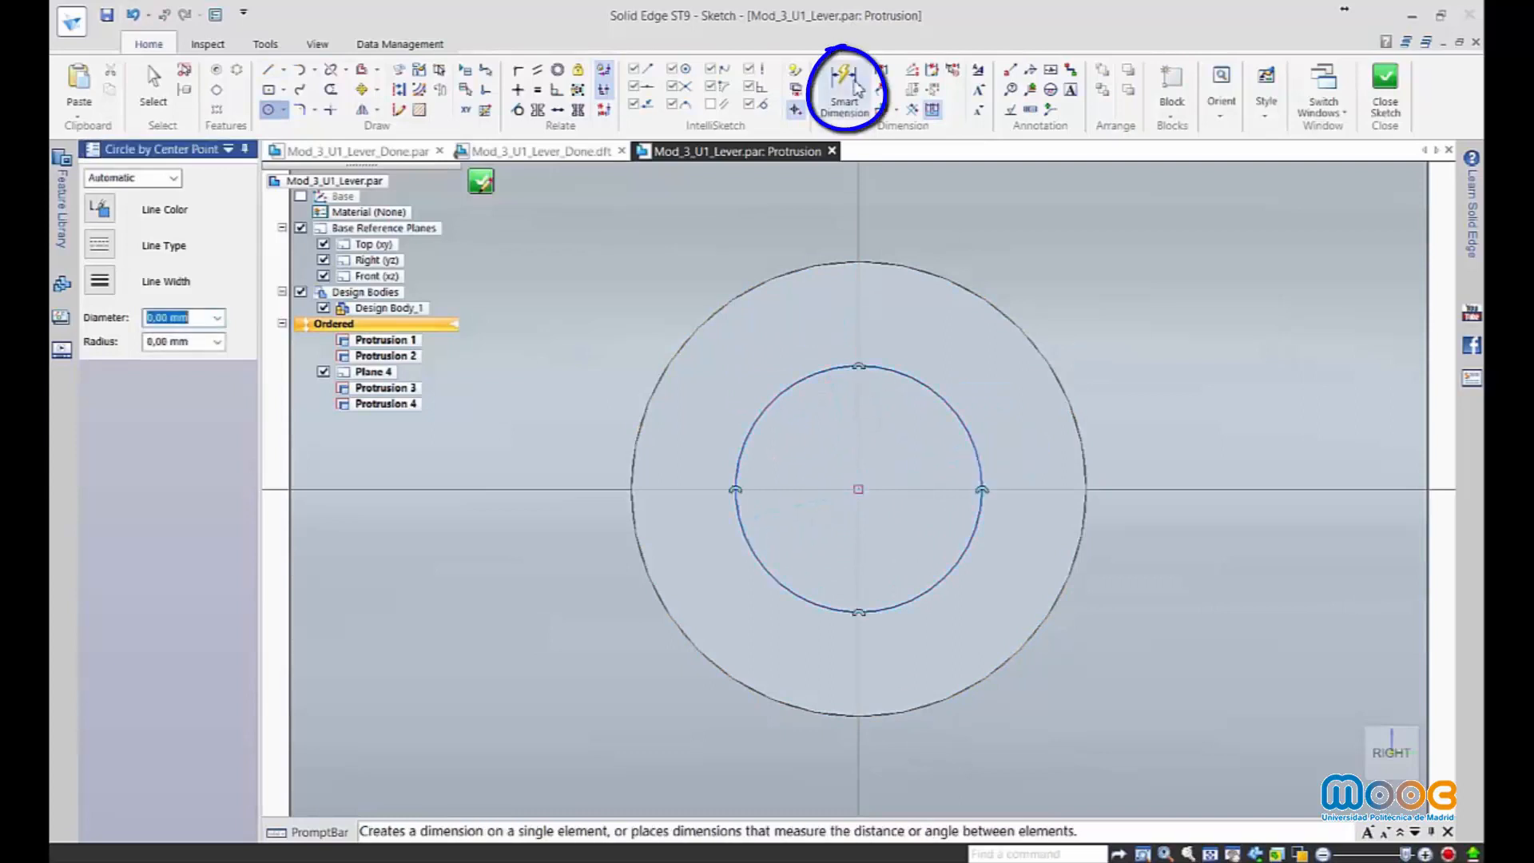
{"action": "left_click", "coordinate": [844, 88]}
{"action": "left_click", "coordinate": [950, 413]}
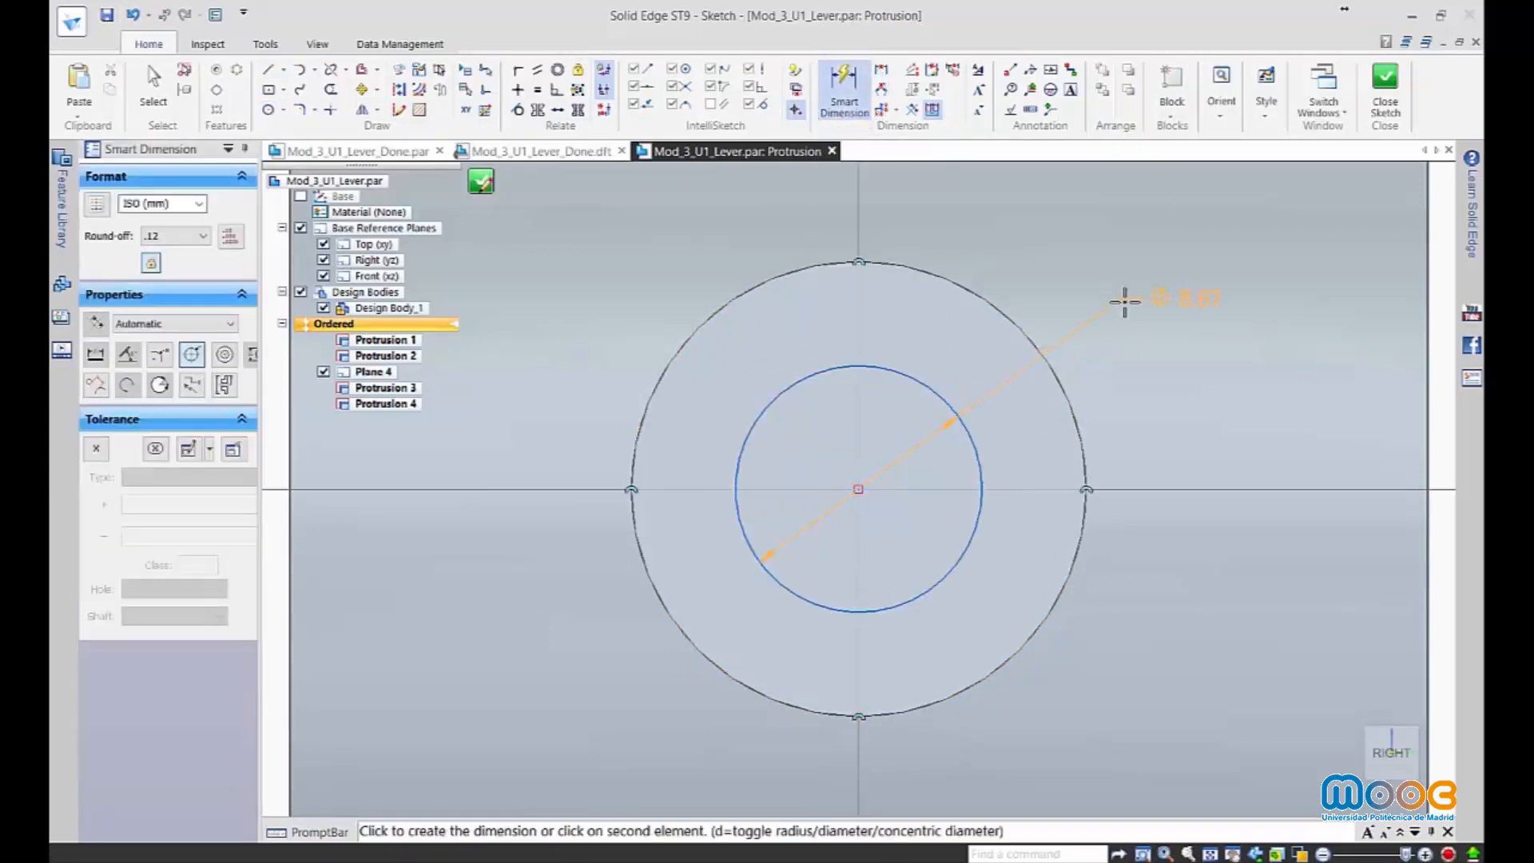
{"action": "left_click", "coordinate": [1124, 302]}
{"action": "type", "text": "8"}
{"action": "key", "text": "Return"}
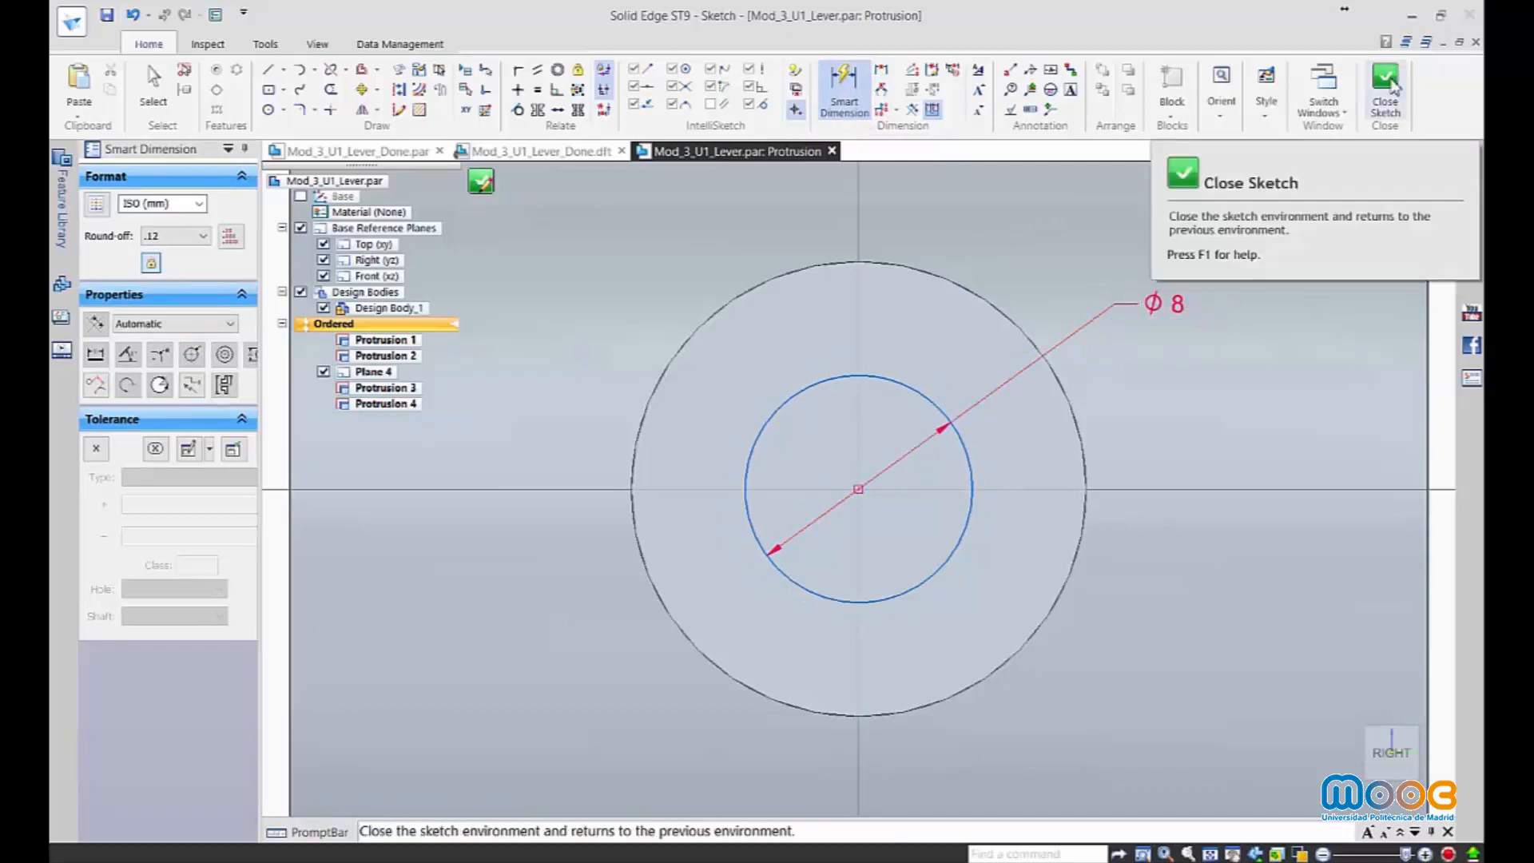
Extrude the 8 mm circle outward from the rod's end face with a finite, one-sided extent instead of a symmetric one, and save the part.
{"action": "left_click", "coordinate": [1386, 88]}
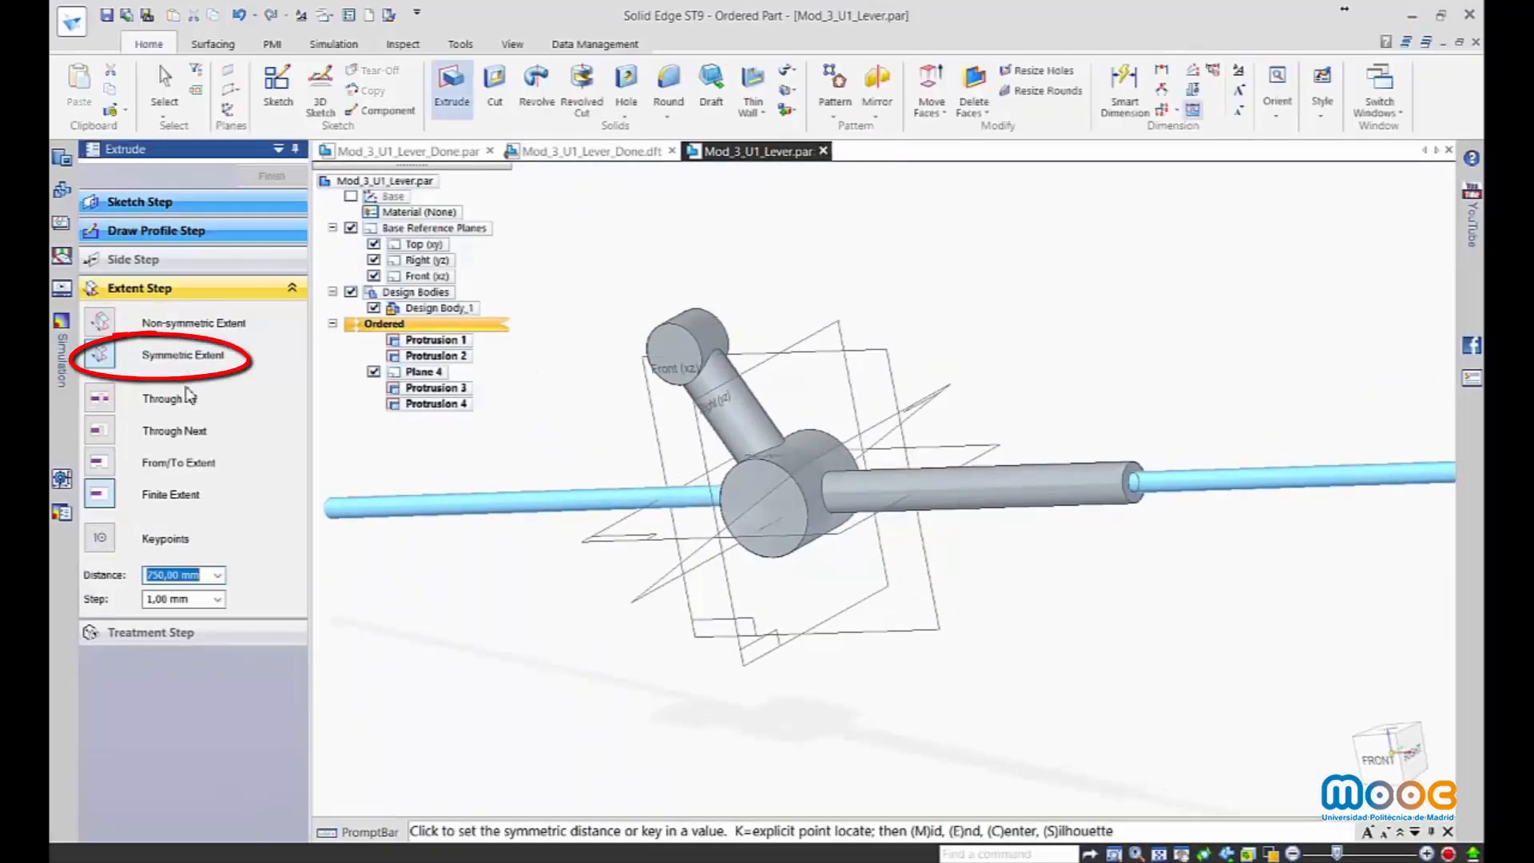
{"action": "left_click", "coordinate": [101, 358]}
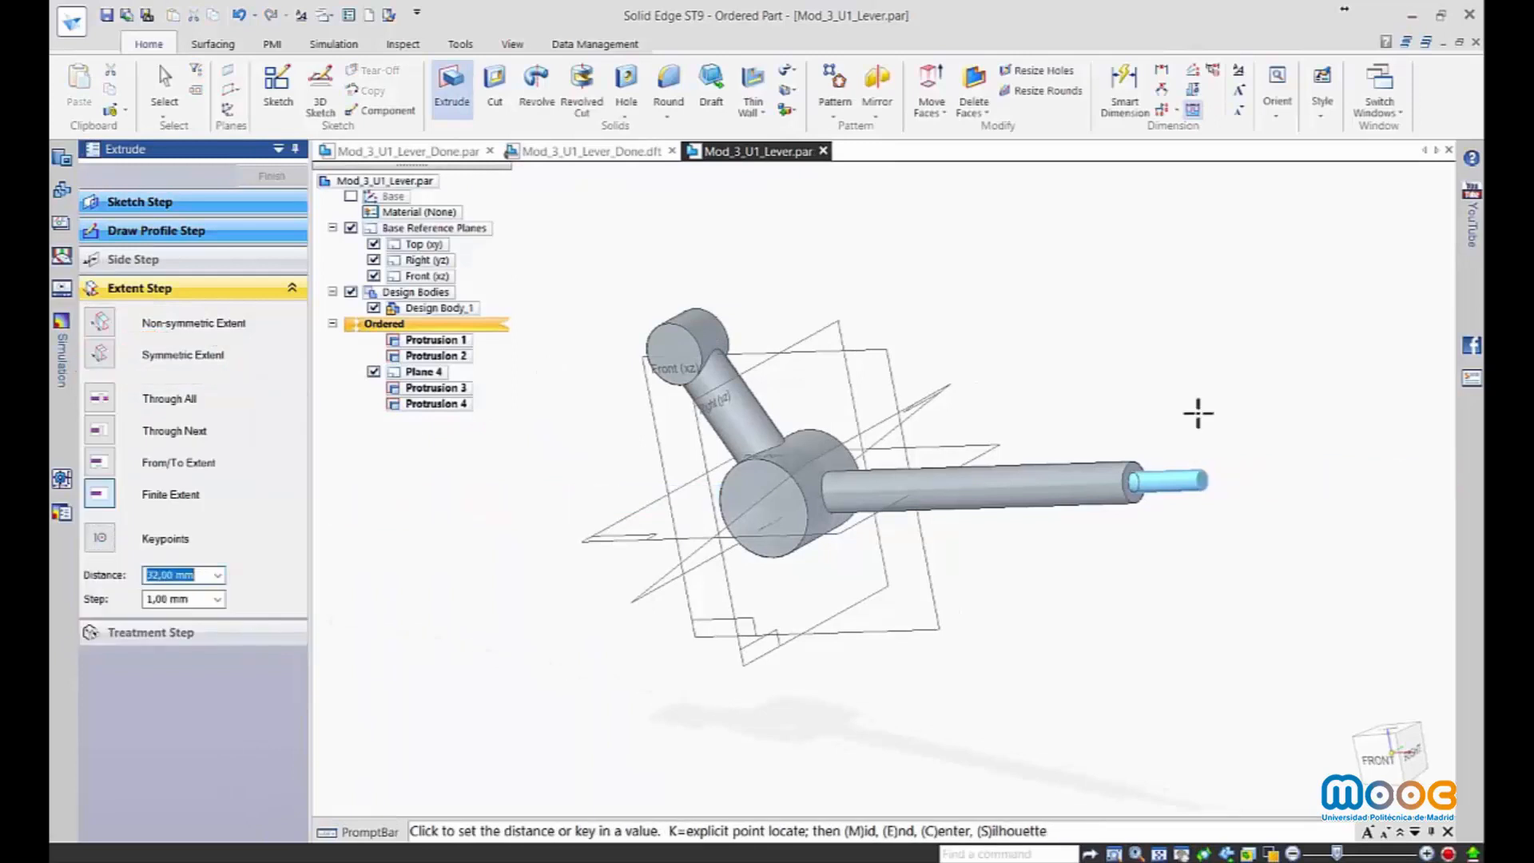
{"action": "left_click", "coordinate": [1166, 413]}
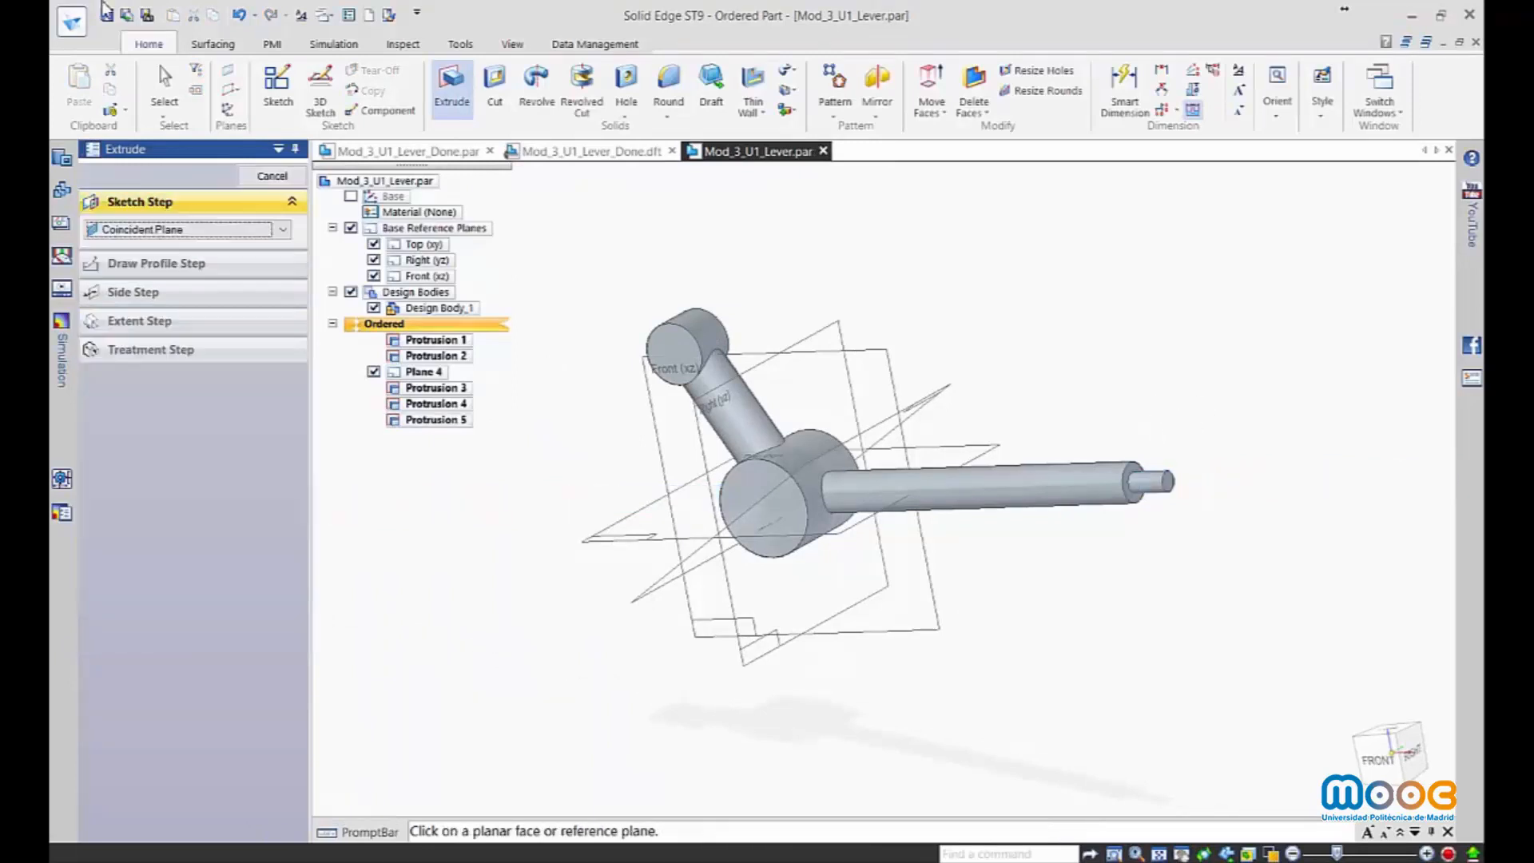
{"action": "left_click", "coordinate": [106, 14]}
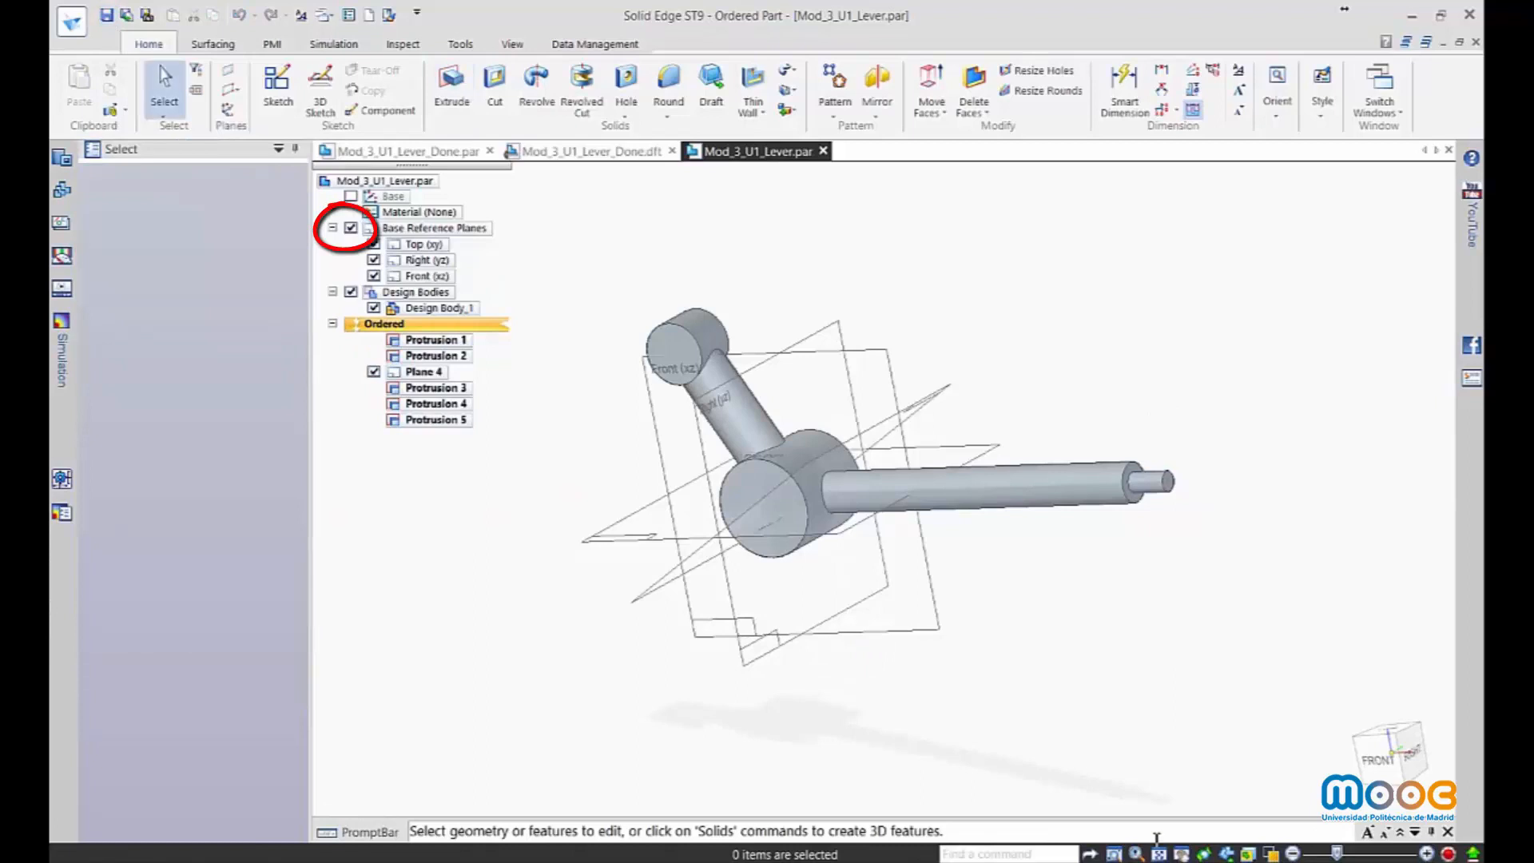
Hide all base reference planes and the angled Plane 4 to display only the lever's solid body.
{"action": "left_click", "coordinate": [351, 228]}
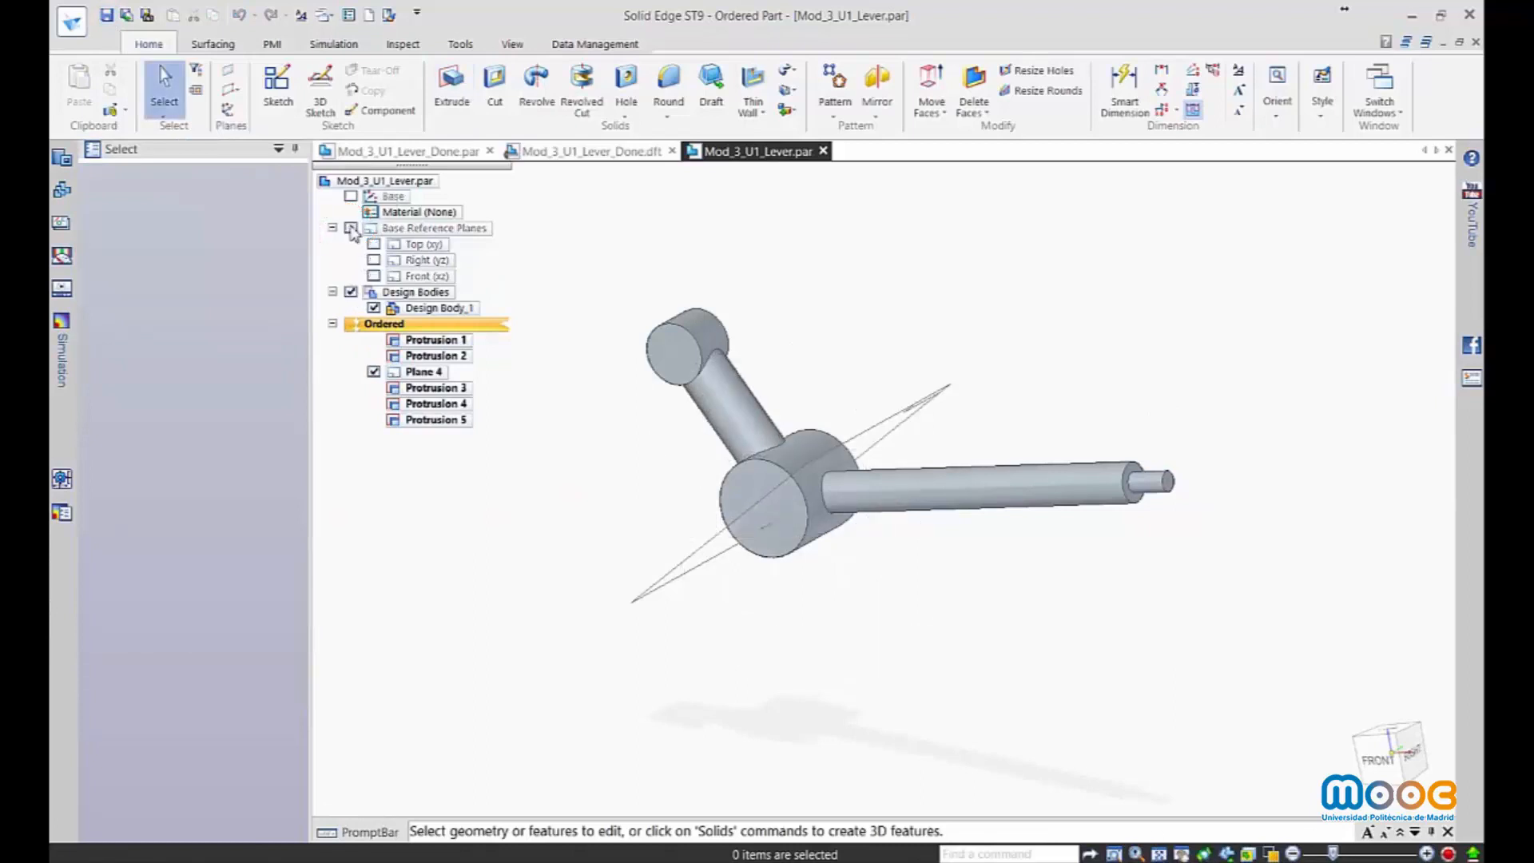
{"action": "left_click", "coordinate": [373, 372]}
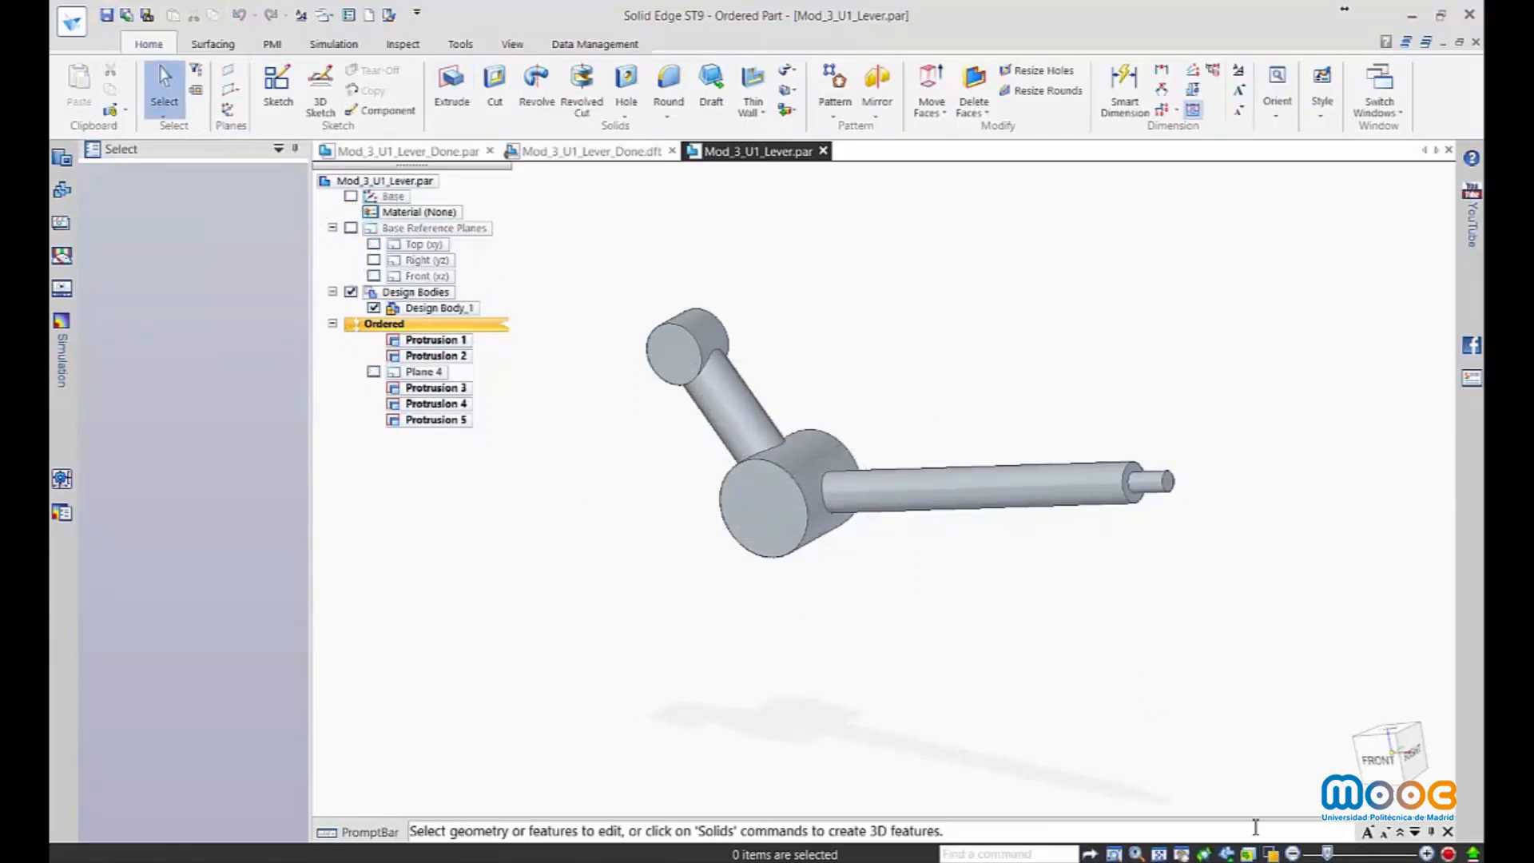
{"action": "key", "text": "Home"}
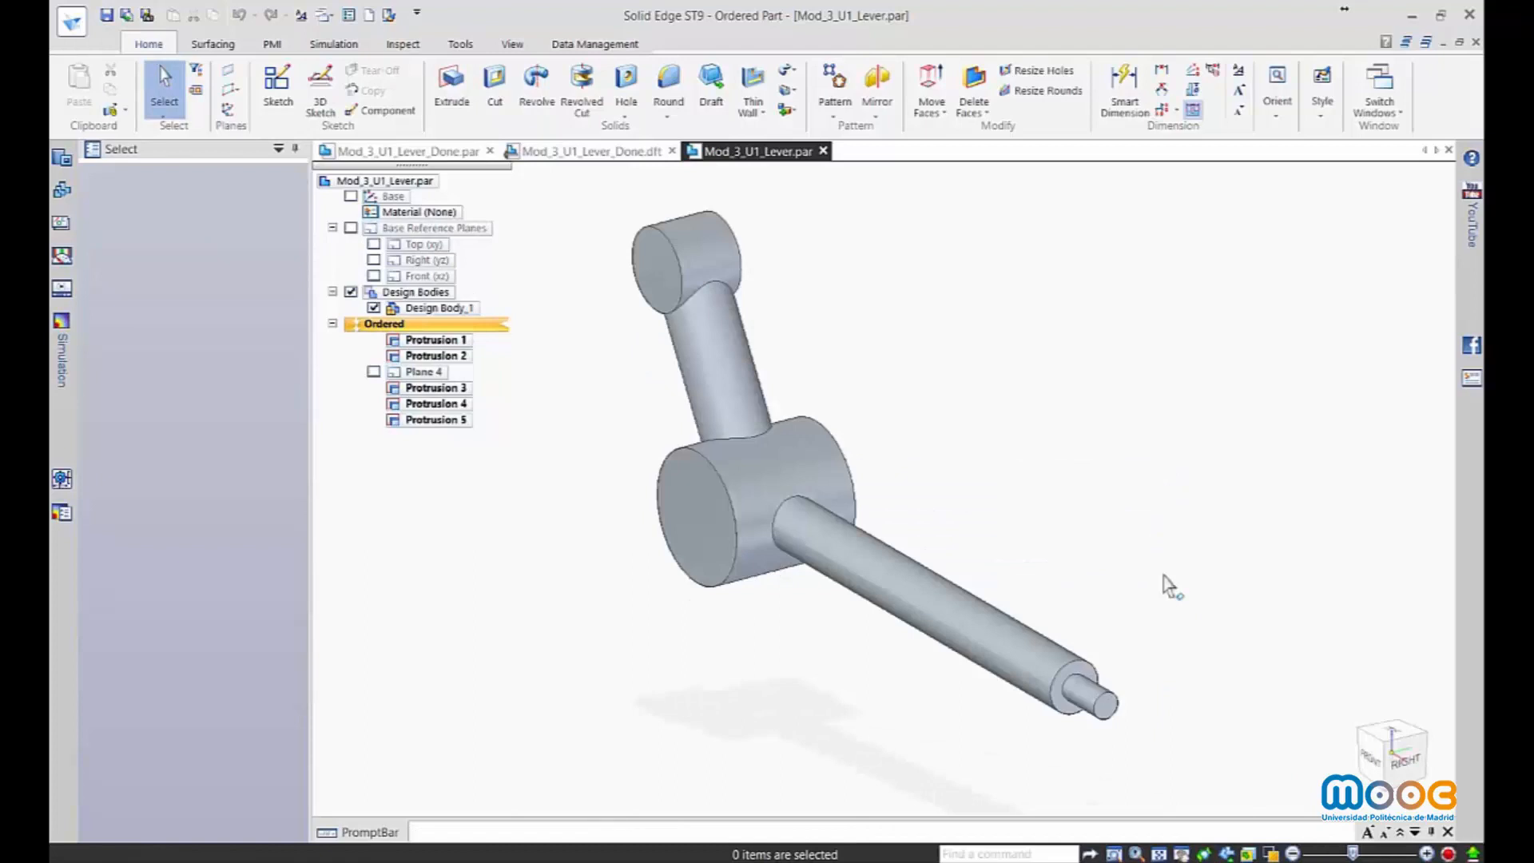
{"action": "left_click", "coordinate": [1425, 732]}
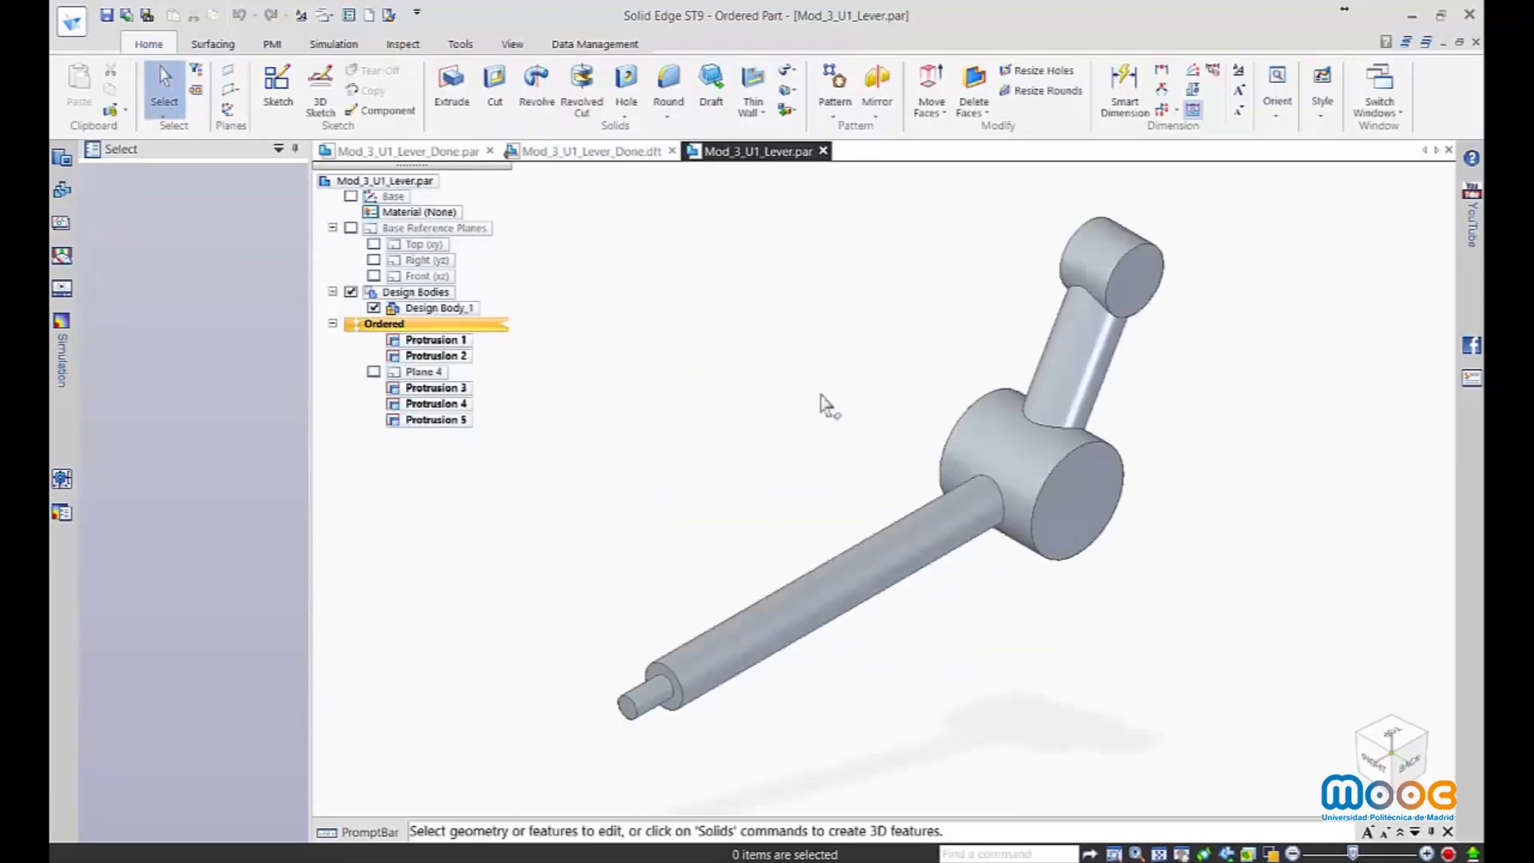